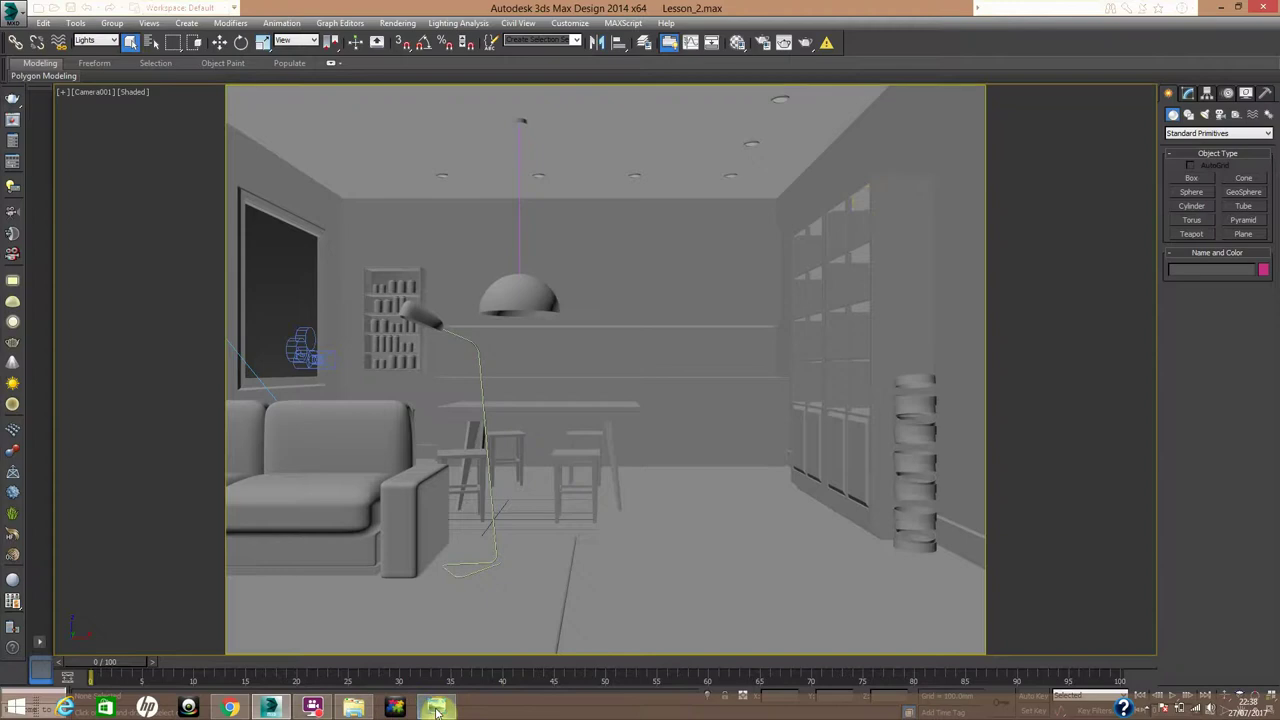
# Step: Examine the VizPeople_non_commercial_hdr_v1_01 image in Windows Photo Viewer and the Viz-People free HDRi maps download page in Chrome
pyautogui.moveTo(436, 705)
pyautogui.click(442, 636)
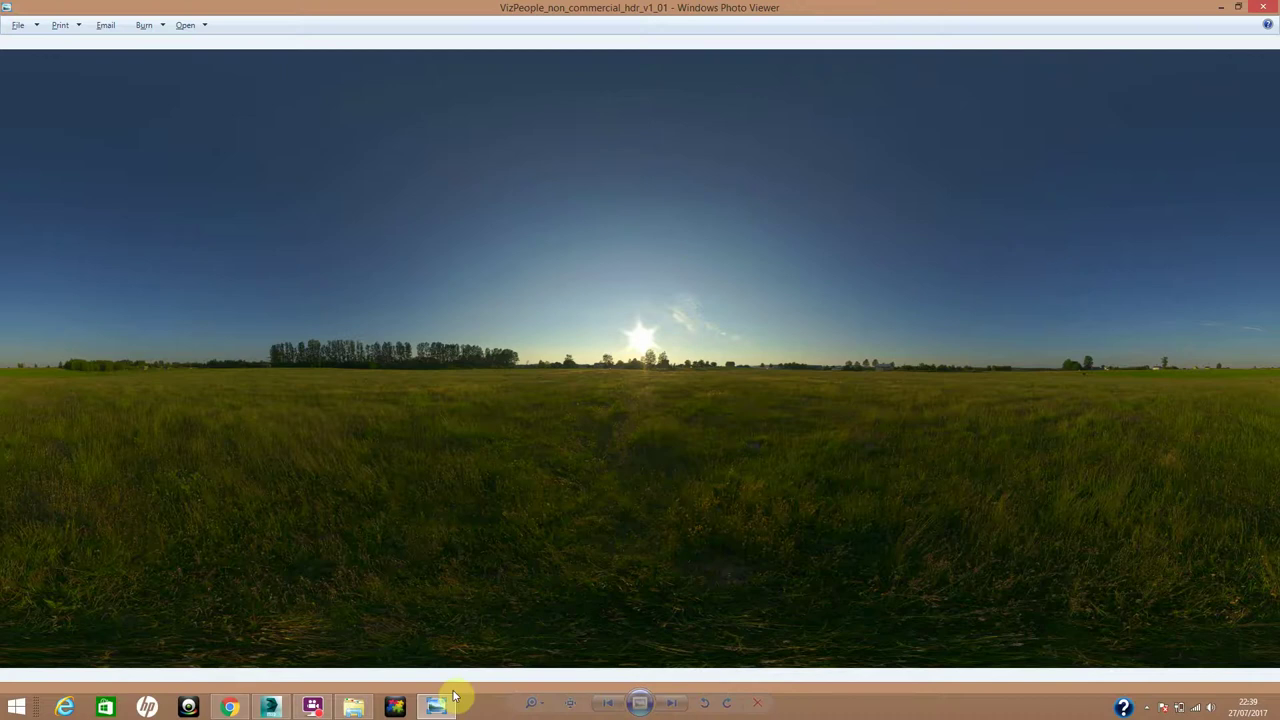
pyautogui.moveTo(443, 711)
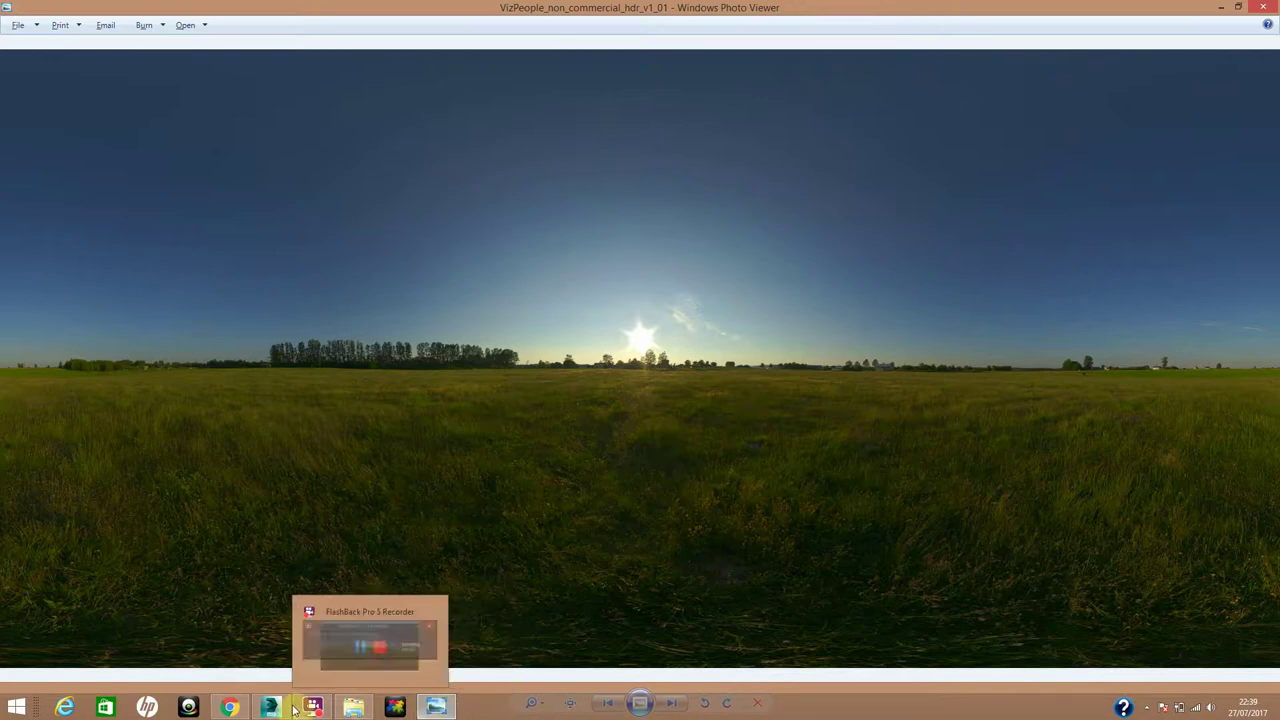
pyautogui.click(234, 685)
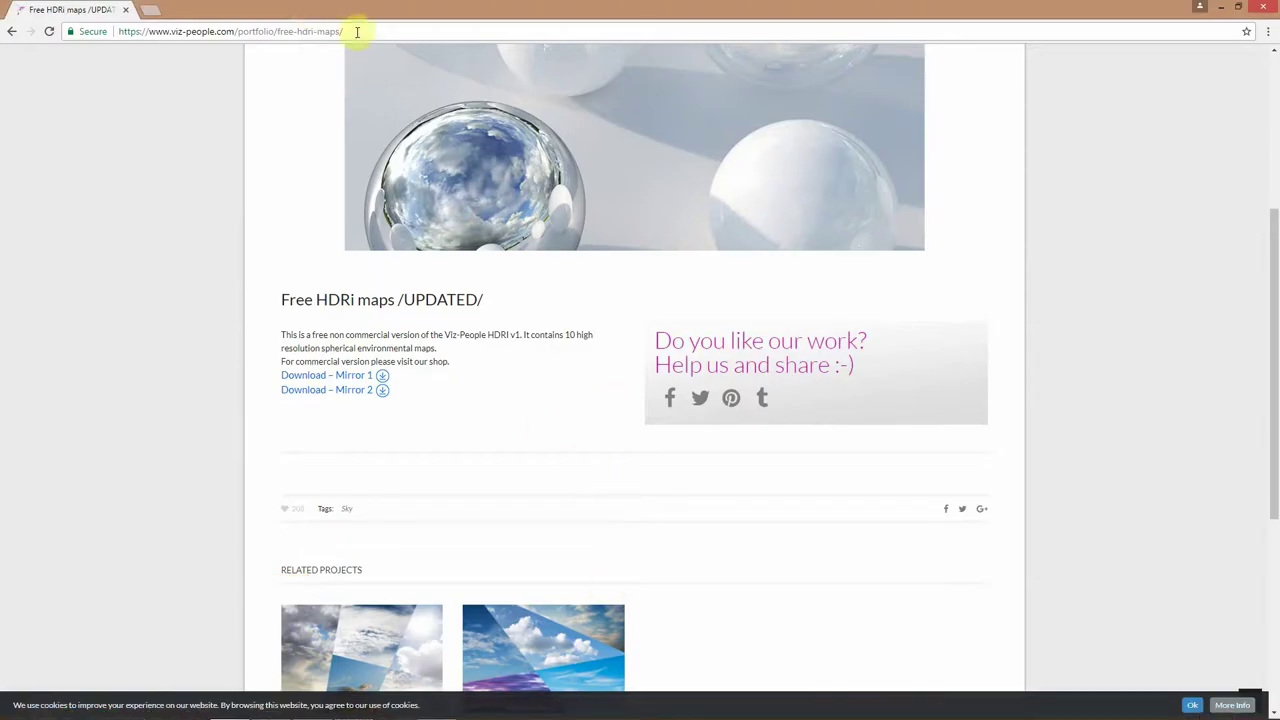
pyautogui.moveTo(346, 31)
pyautogui.mouseDown()
pyautogui.moveTo(86, 40)
pyautogui.moveTo(360, 29)
pyautogui.moveTo(344, 31)
pyautogui.mouseUp()
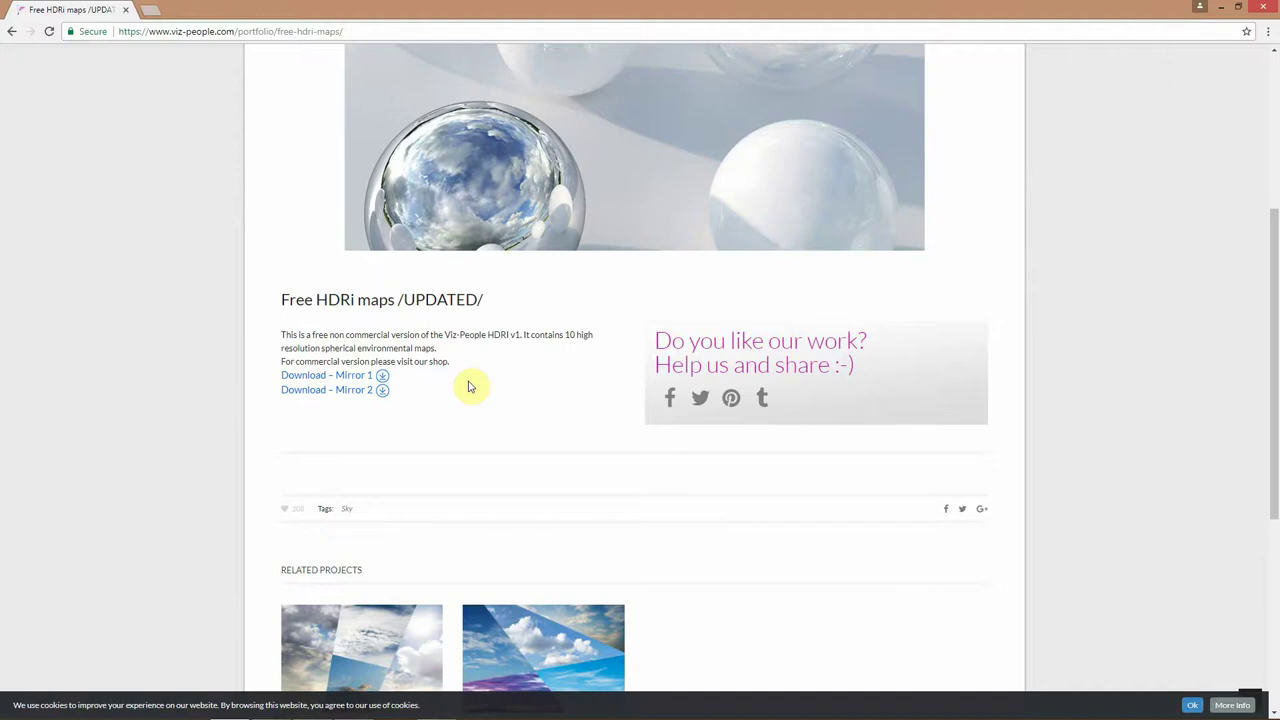
pyautogui.scroll(-2, 470, 385)
pyautogui.scroll(2, 560, 309)
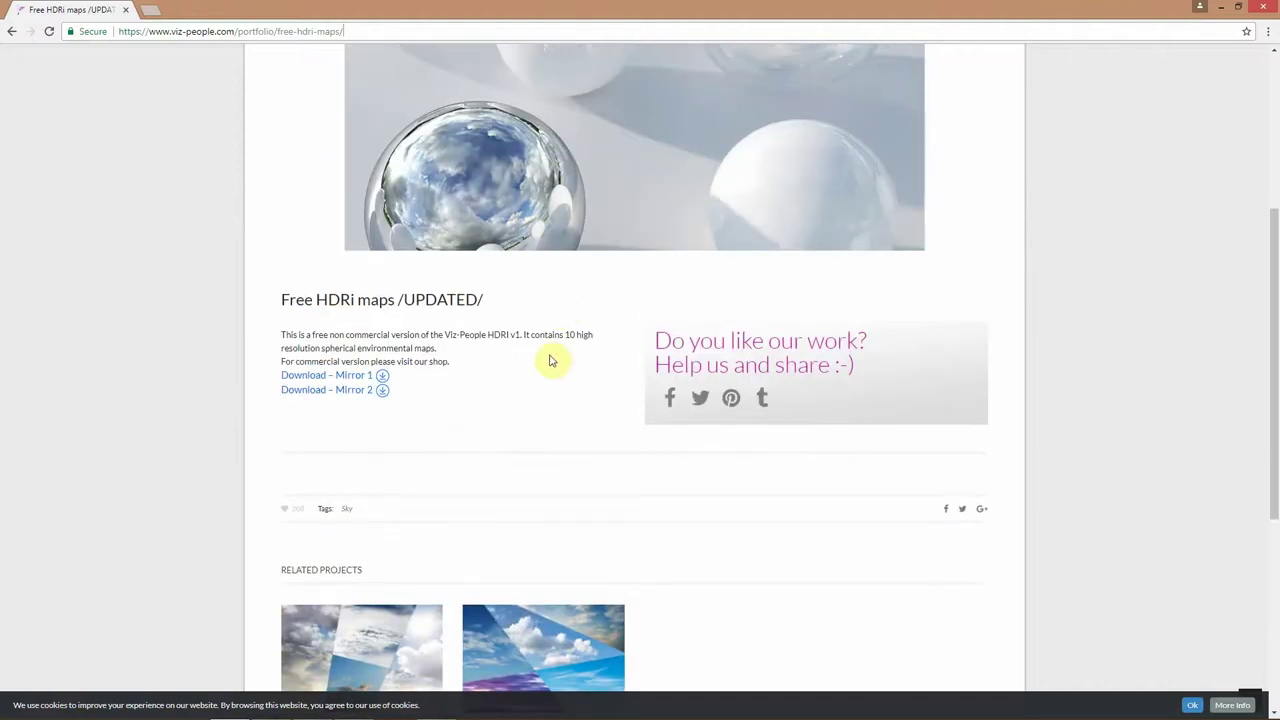
# Step: Switch back to 3ds Max and assign CoronaRenderer as the production renderer in the render setup
pyautogui.hotkey('alt', 'Tab')
pyautogui.hotkey('alt', 'Tab')
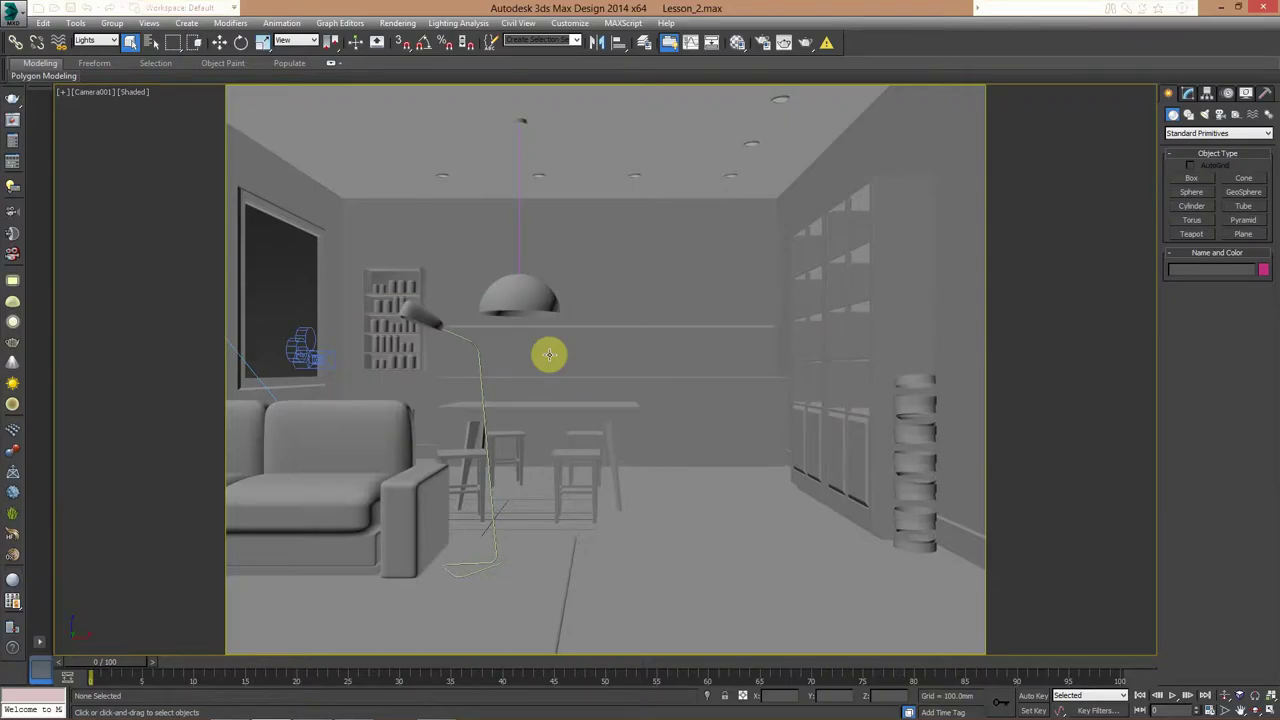
pyautogui.click(762, 45)
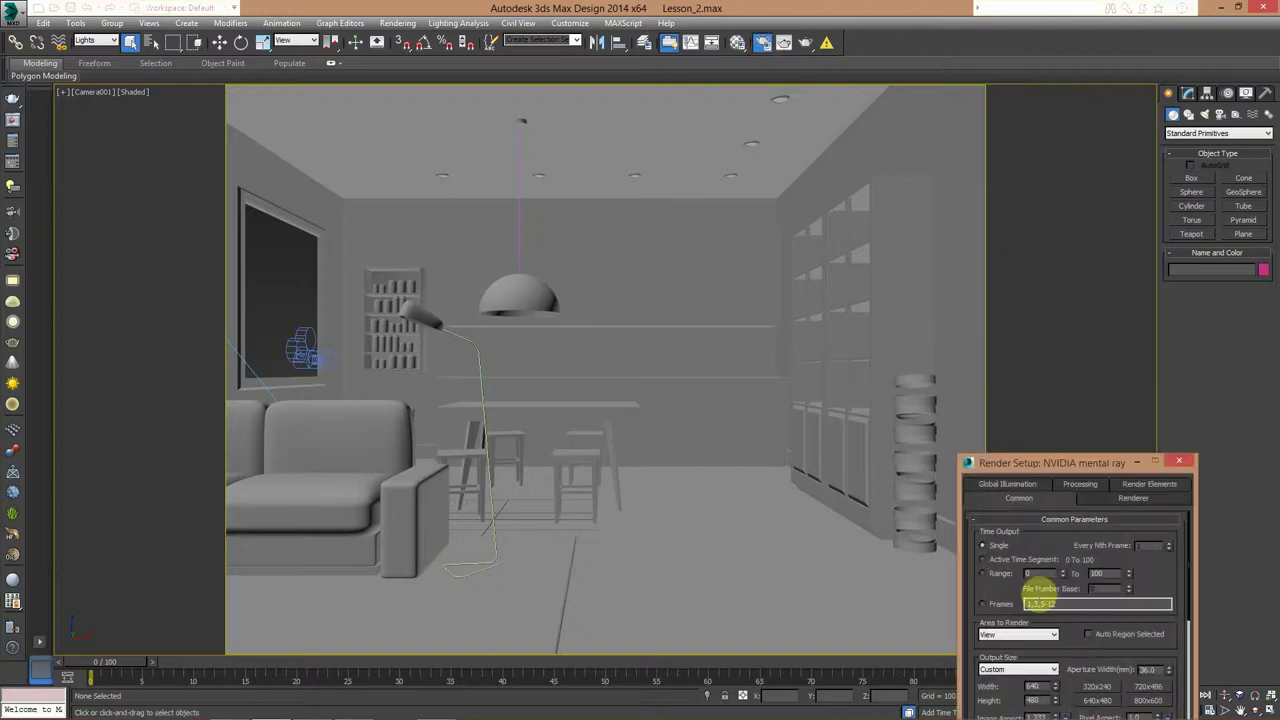
pyautogui.moveTo(1054, 466); pyautogui.dragTo(946, 92)
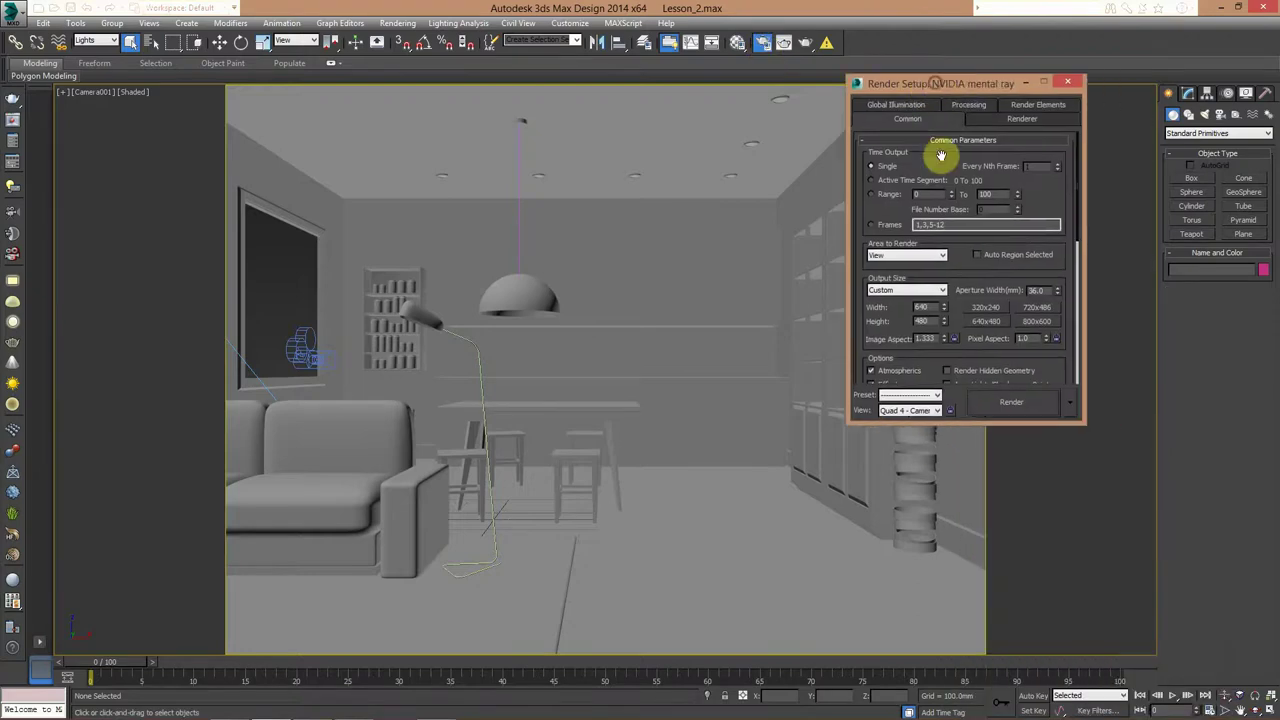
pyautogui.moveTo(961, 269); pyautogui.dragTo(945, 5)
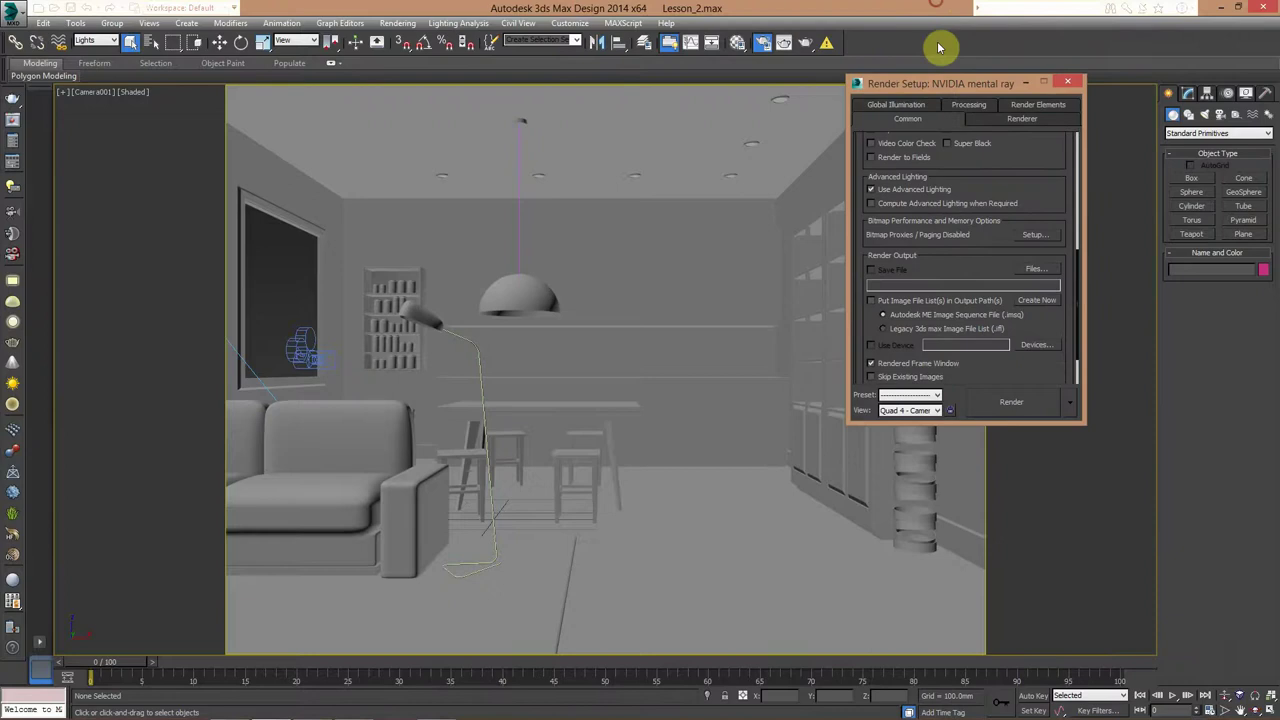
pyautogui.moveTo(1052, 187); pyautogui.dragTo(1028, 88)
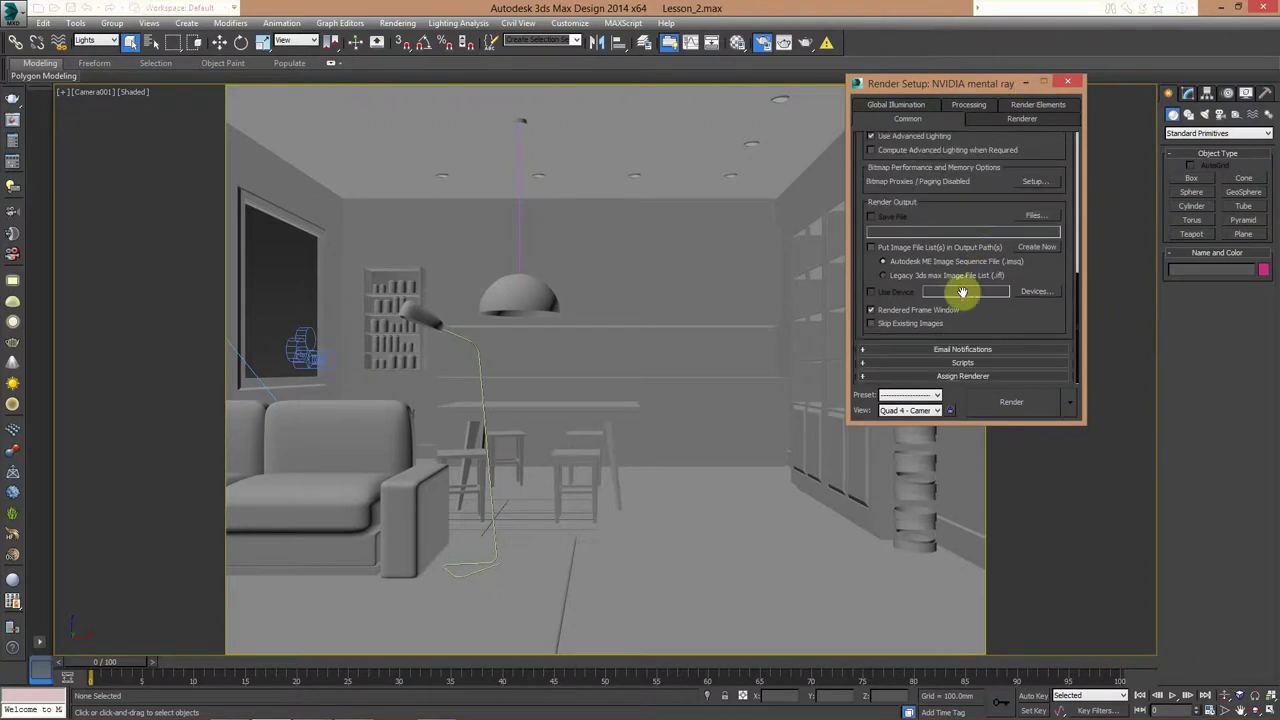
pyautogui.click(967, 378)
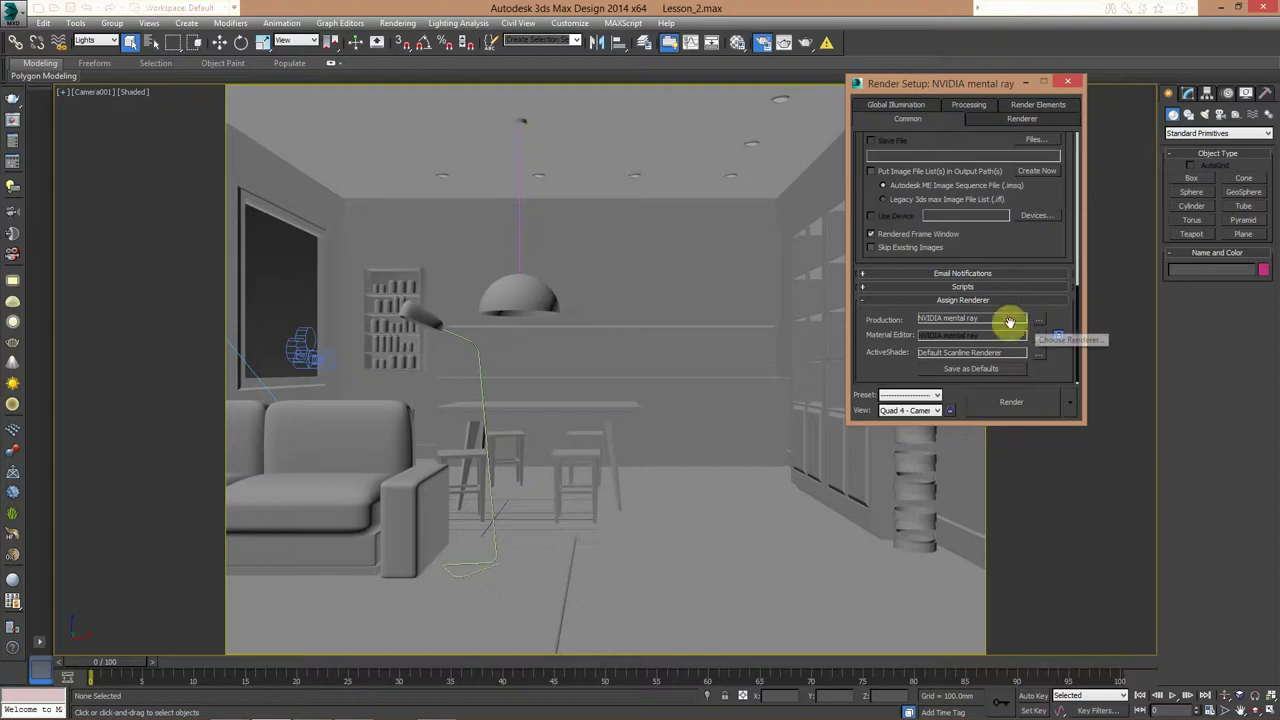
pyautogui.click(1040, 318)
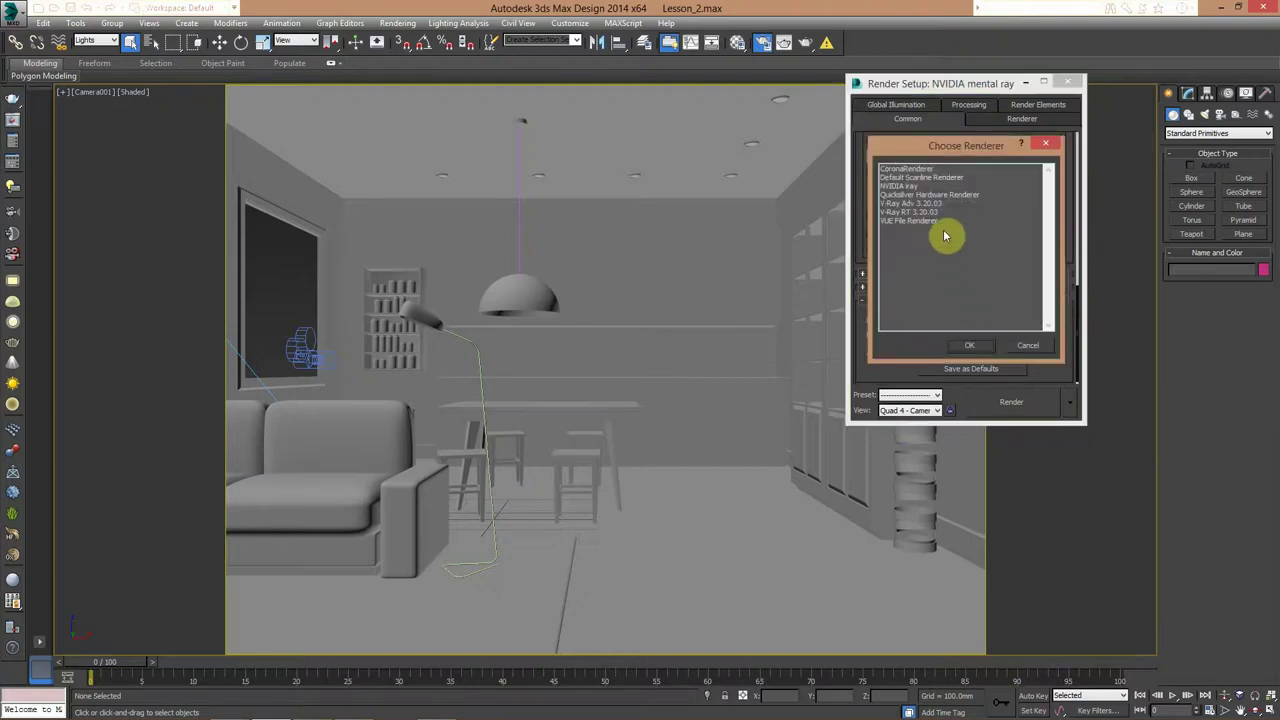
pyautogui.click(893, 170)
pyautogui.doubleClick(893, 170)
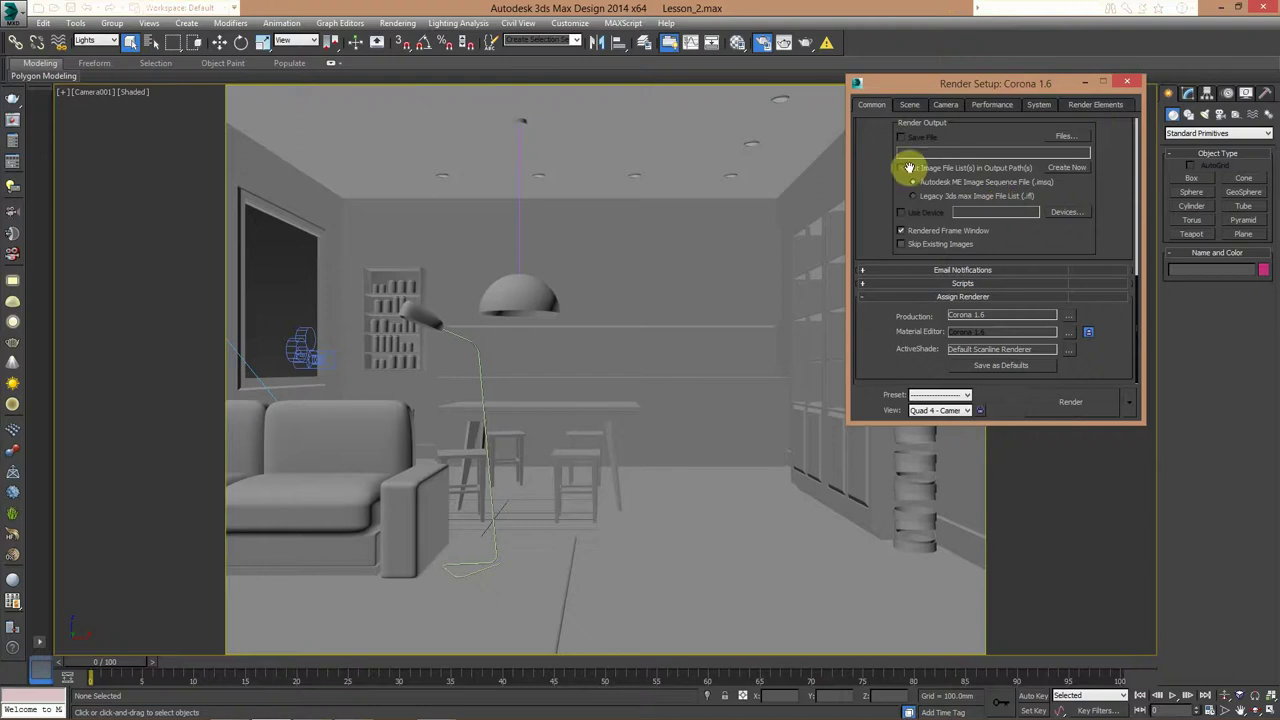
# Step: Set the scene environment to Use Corona and assign a CoronaBitmap map to it
pyautogui.moveTo(947, 80); pyautogui.dragTo(949, 72)
pyautogui.click(926, 99)
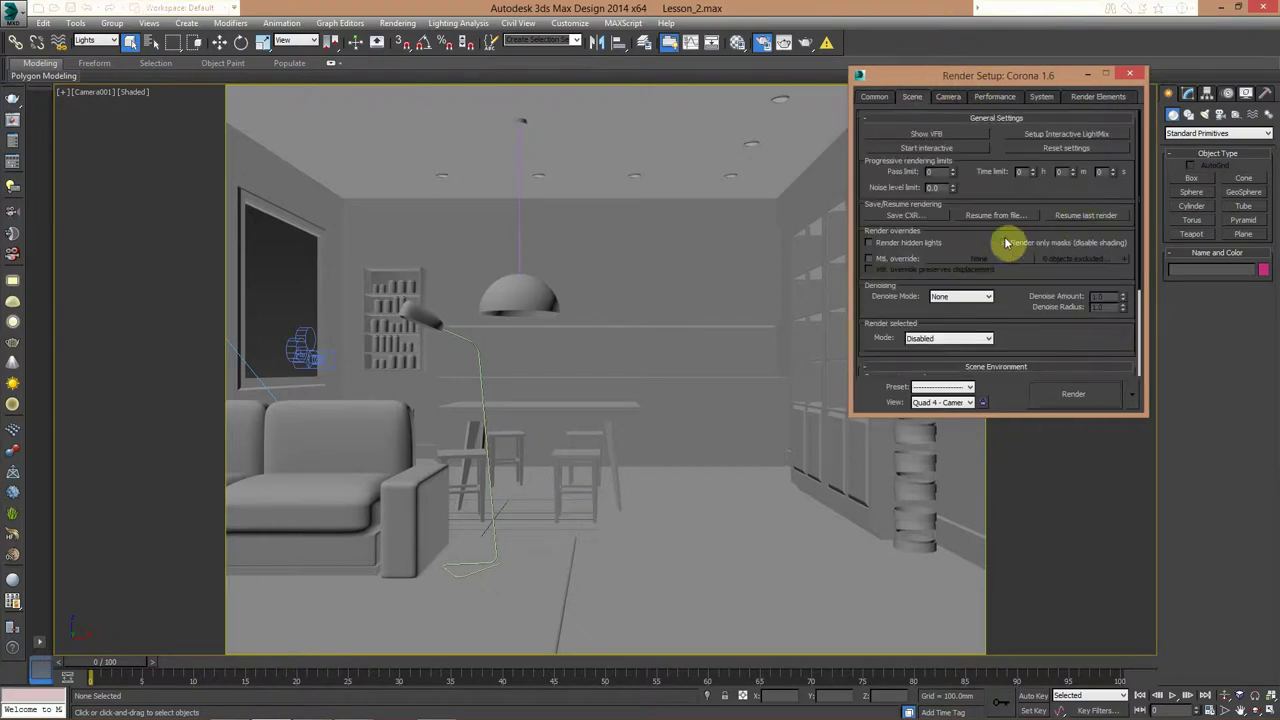
pyautogui.moveTo(980, 246); pyautogui.dragTo(1082, 137)
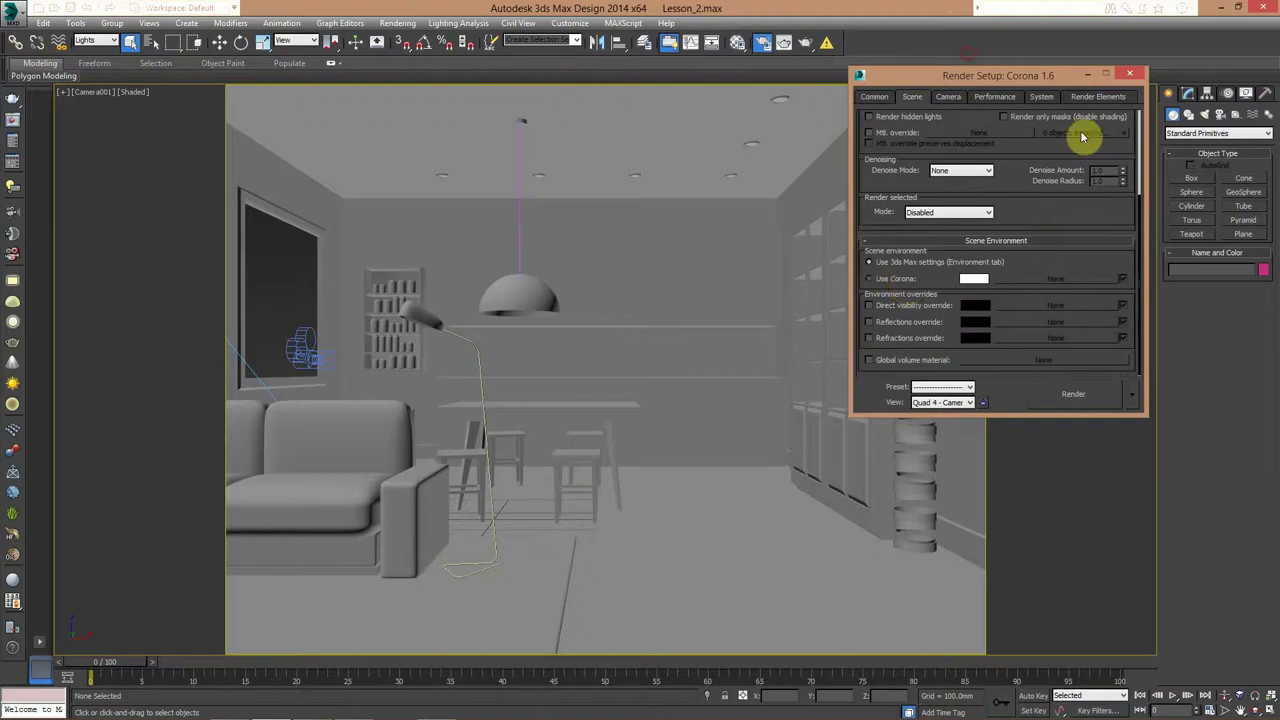
pyautogui.click(877, 282)
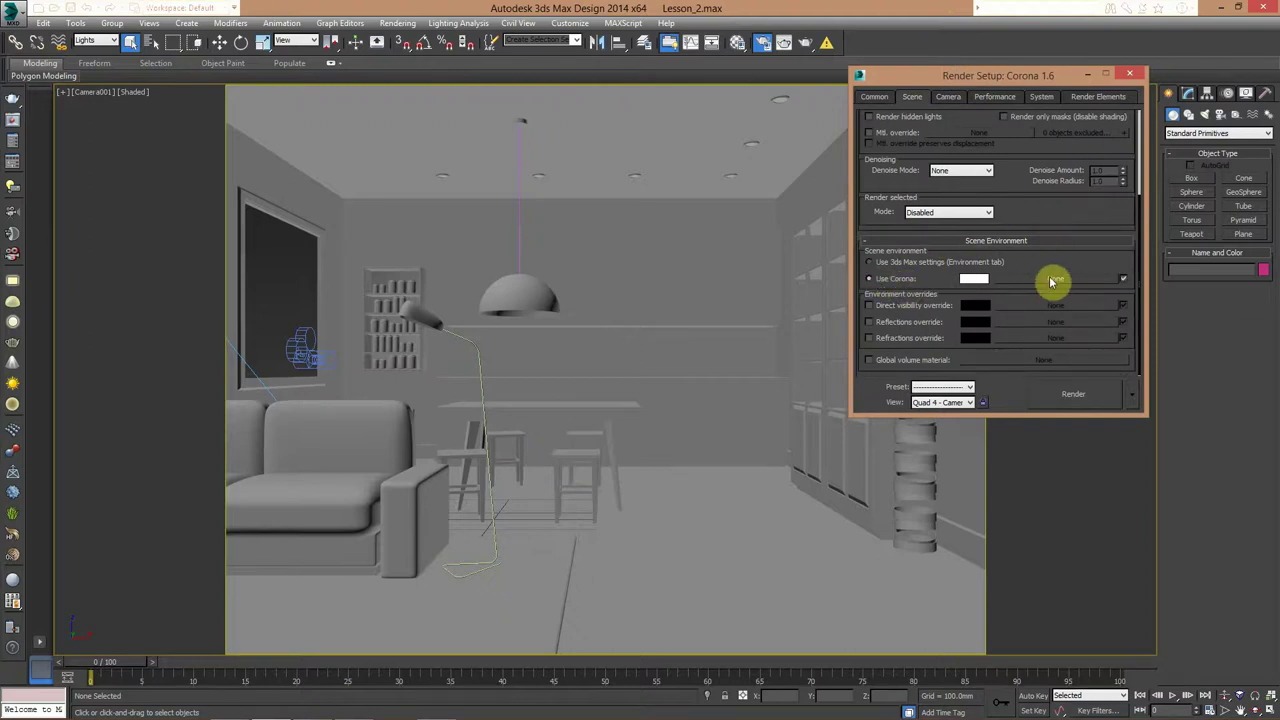
pyautogui.click(1051, 281)
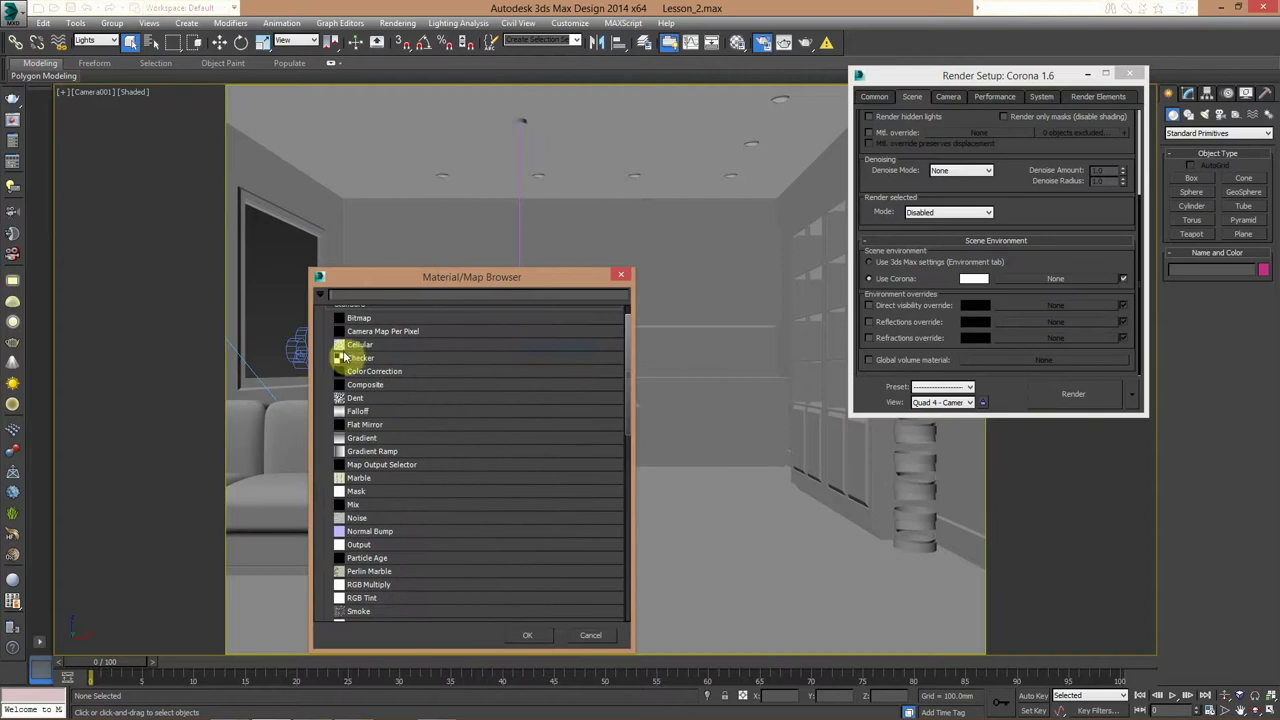
pyautogui.scroll(2, 340, 360)
pyautogui.click(331, 328)
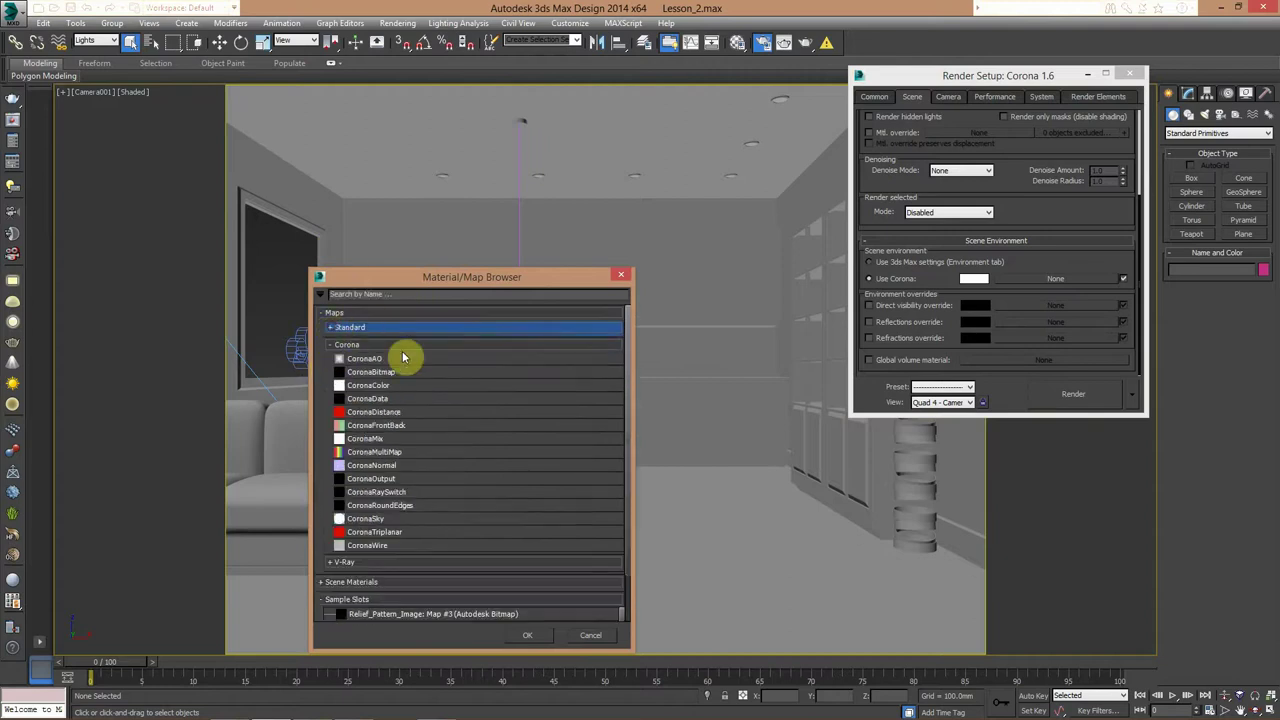
pyautogui.doubleClick(371, 372)
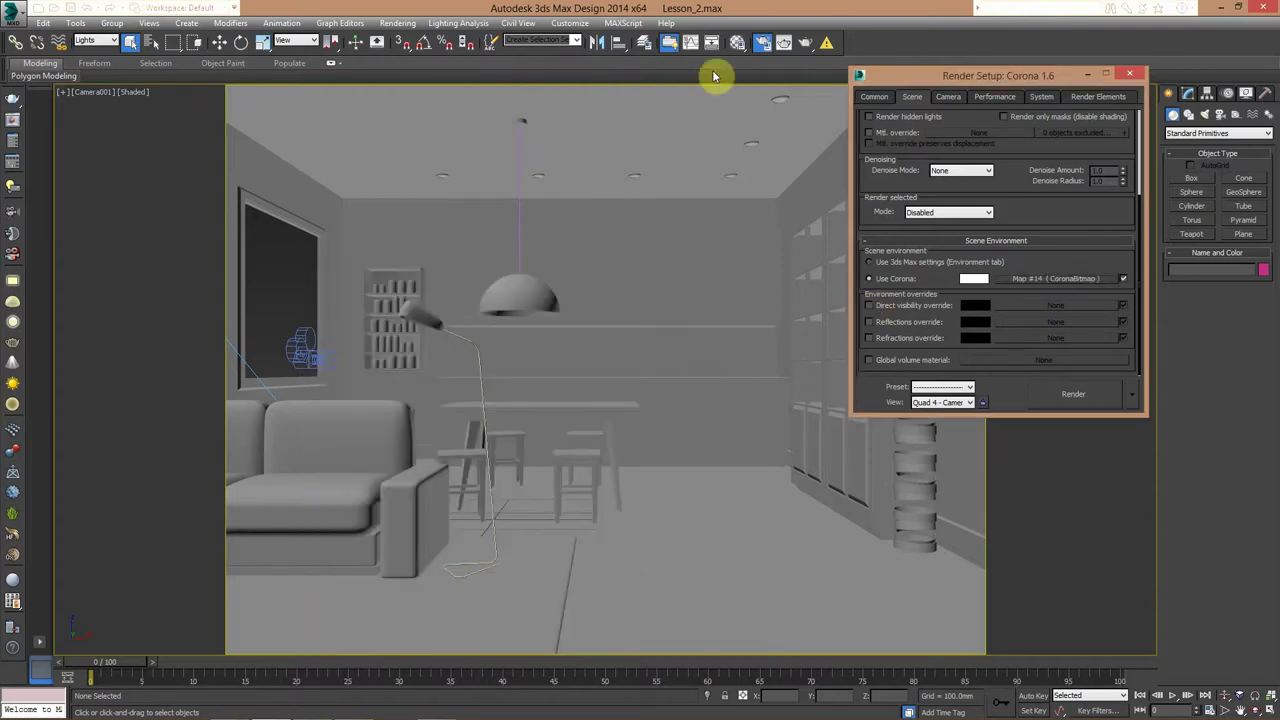
# Step: Place the Corona environment map in the first sample slot of the Material Editor as an instance
pyautogui.click(737, 42)
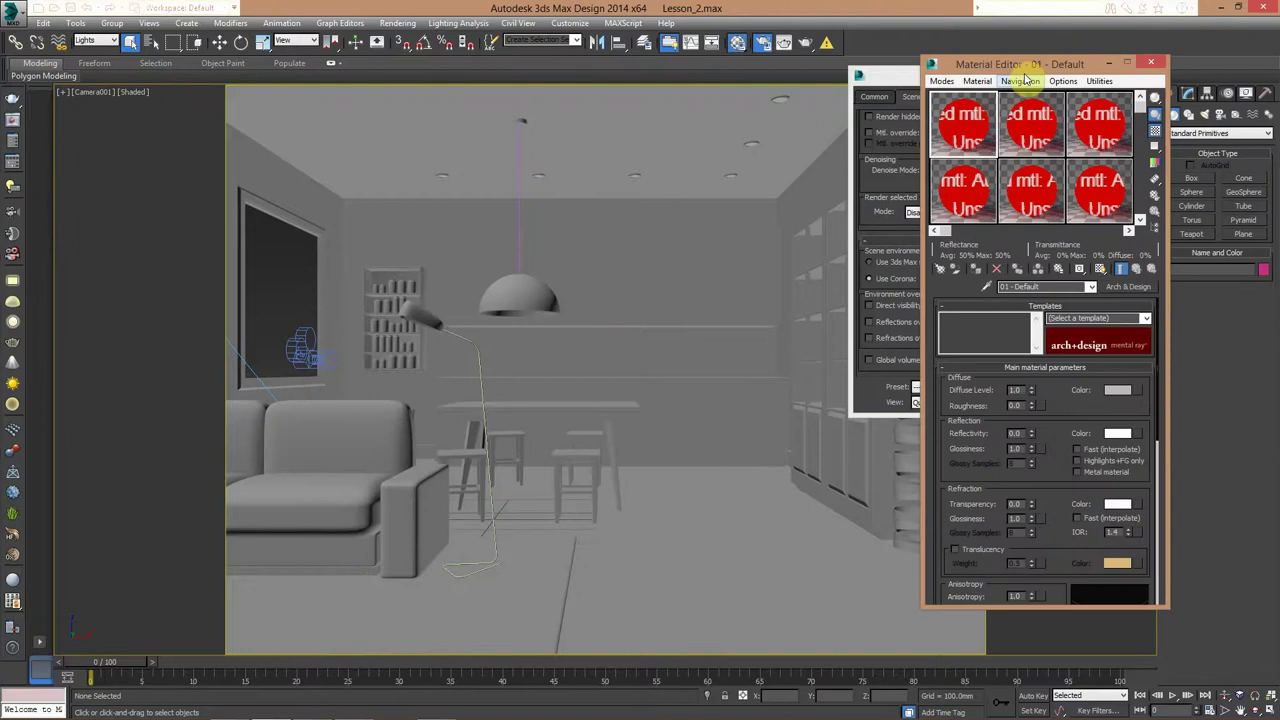
pyautogui.moveTo(1025, 74); pyautogui.dragTo(694, 84)
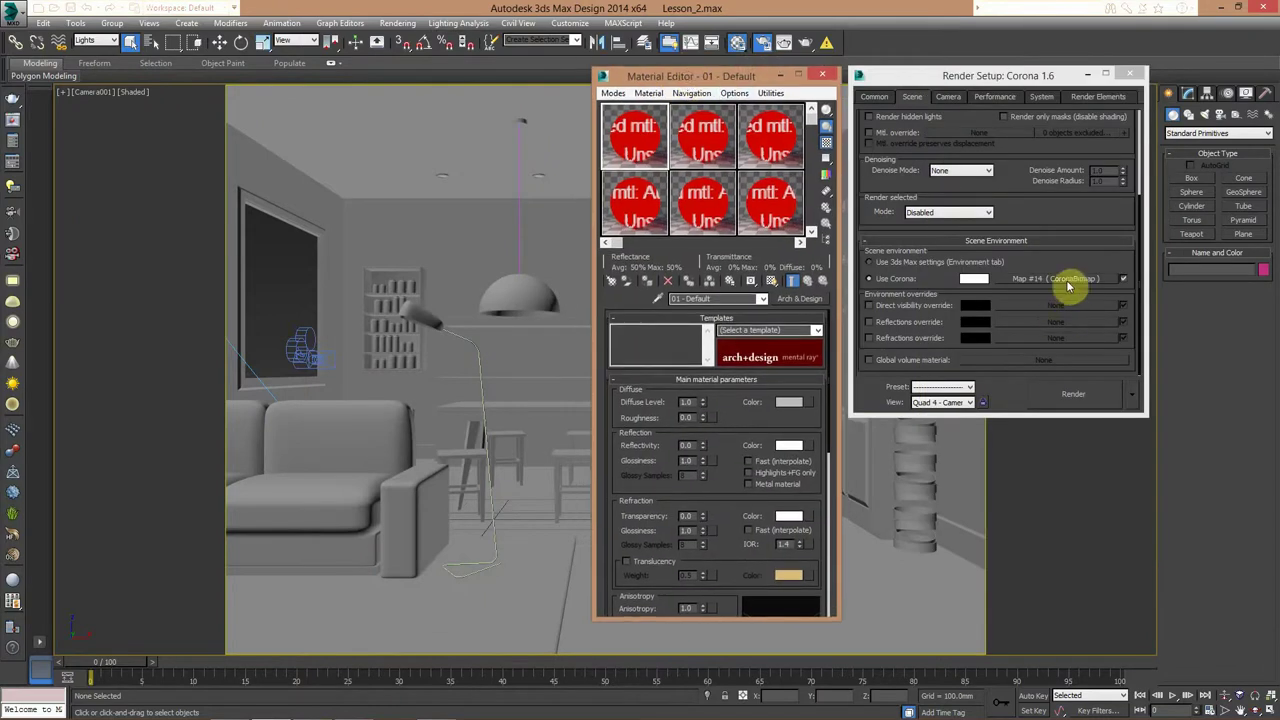
pyautogui.moveTo(1068, 287); pyautogui.dragTo(665, 198)
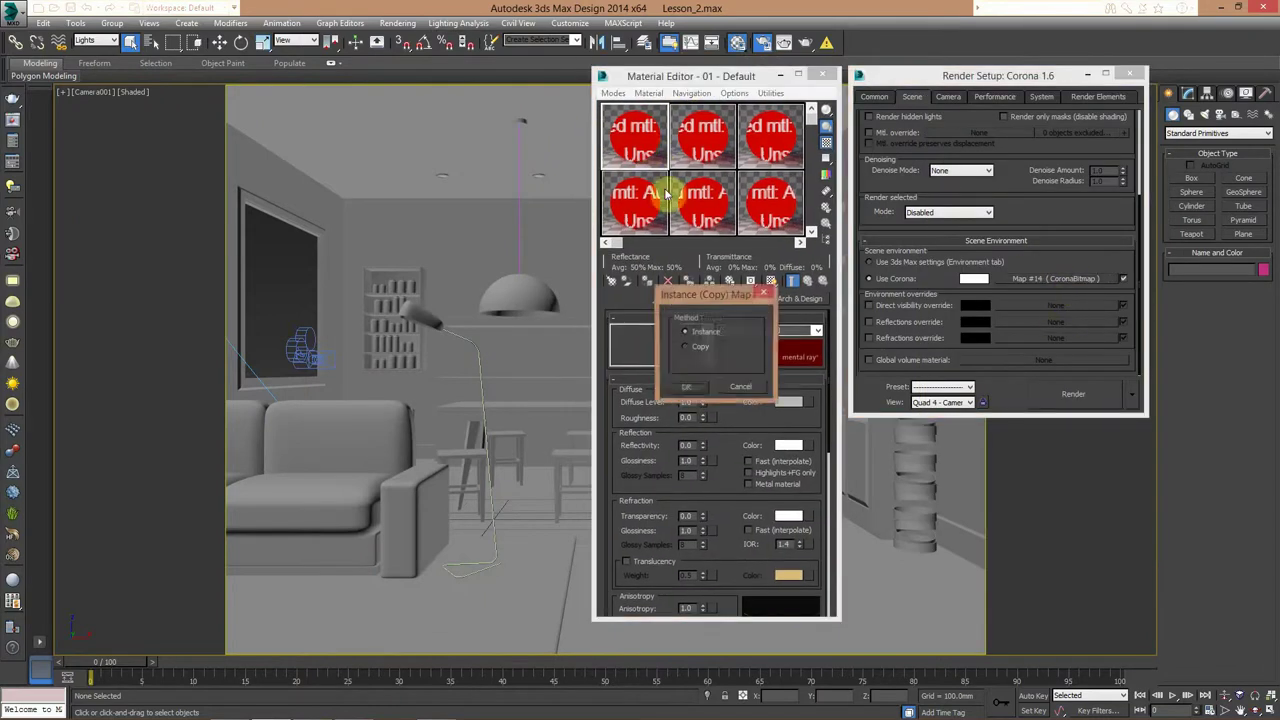
pyautogui.click(688, 386)
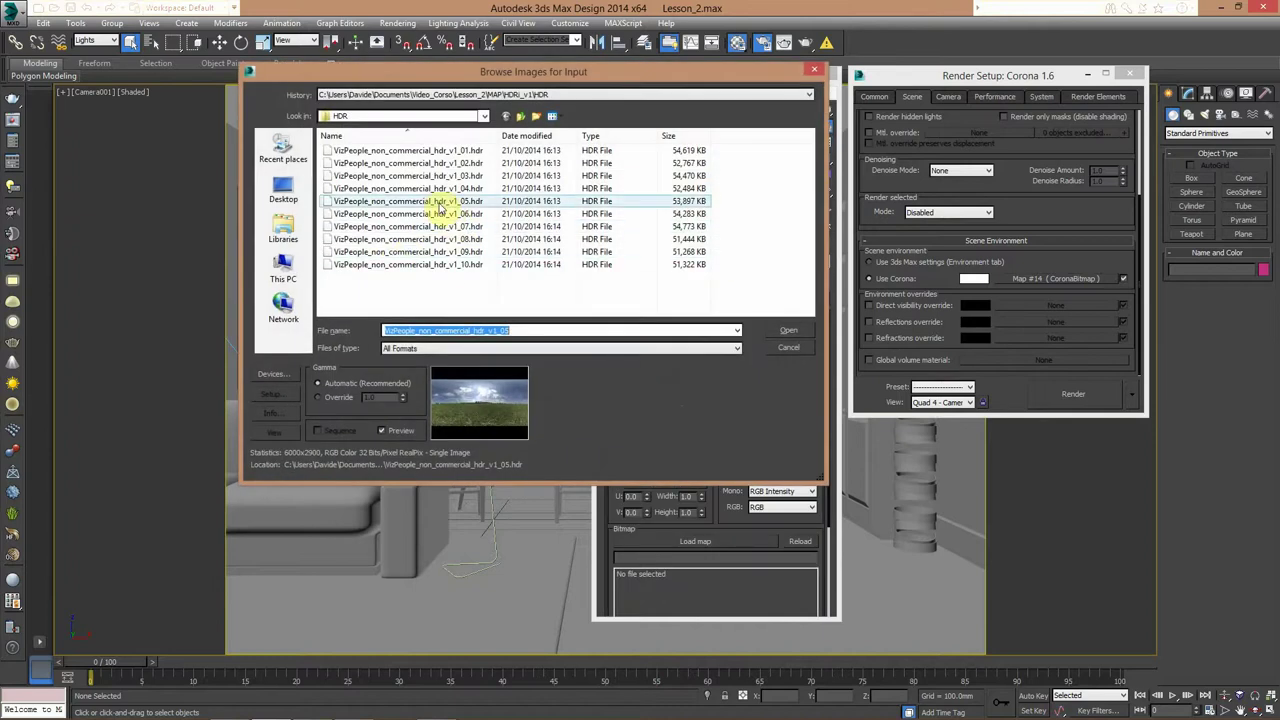
# Step: Load VizPeople_non_commercial_hdr_v1_05.hdr into the CoronaBitmap map, with internal storage as Real Pixels (32 bpp)
pyautogui.click(435, 201)
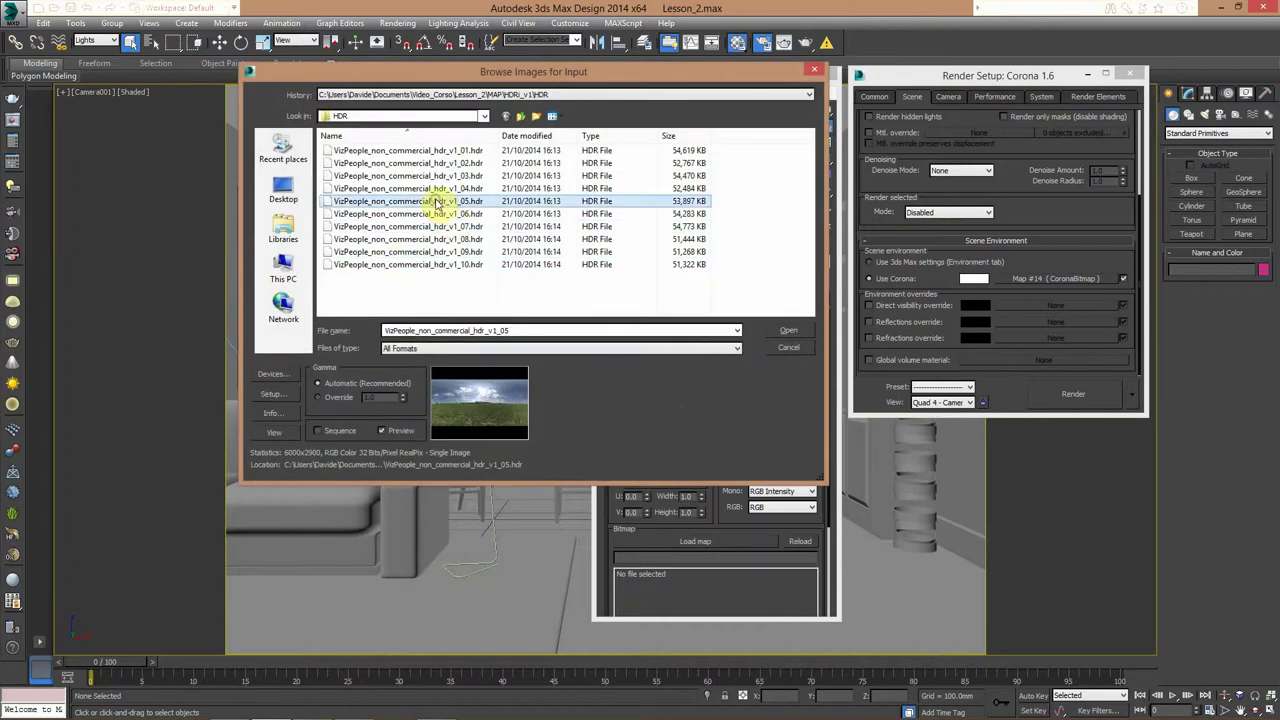
pyautogui.click(785, 333)
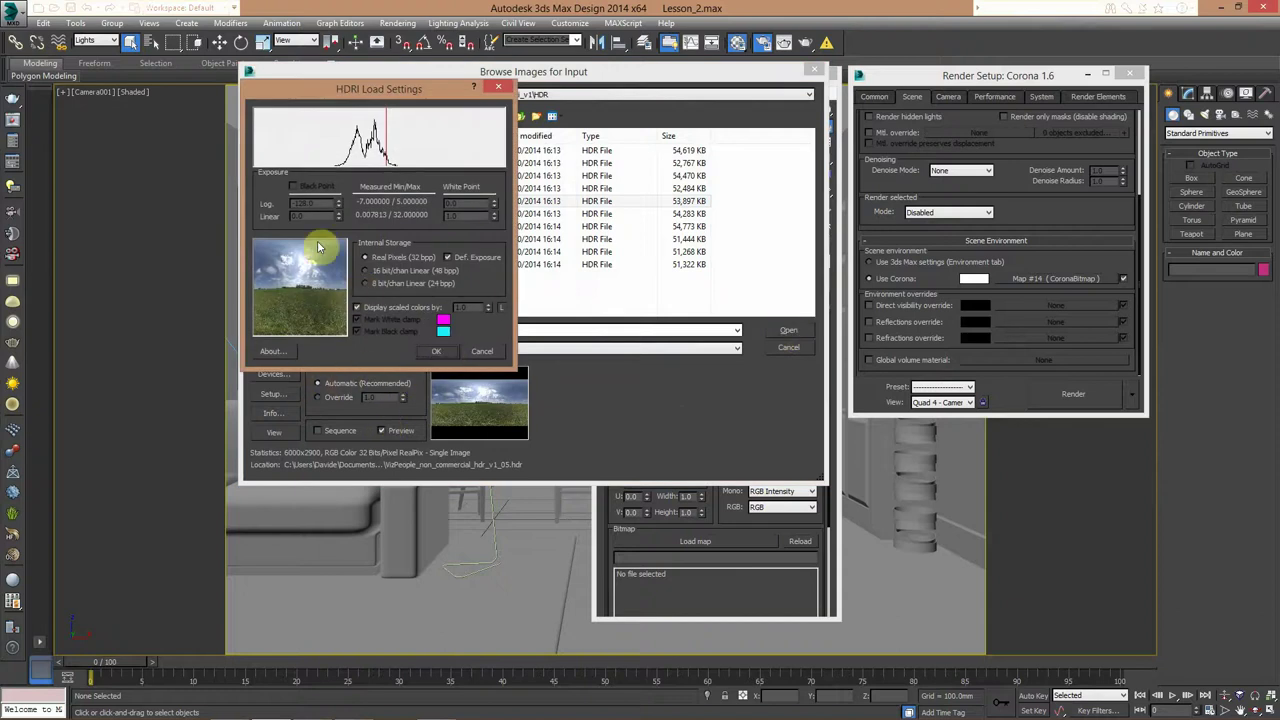
pyautogui.moveTo(379, 90); pyautogui.dragTo(413, 106)
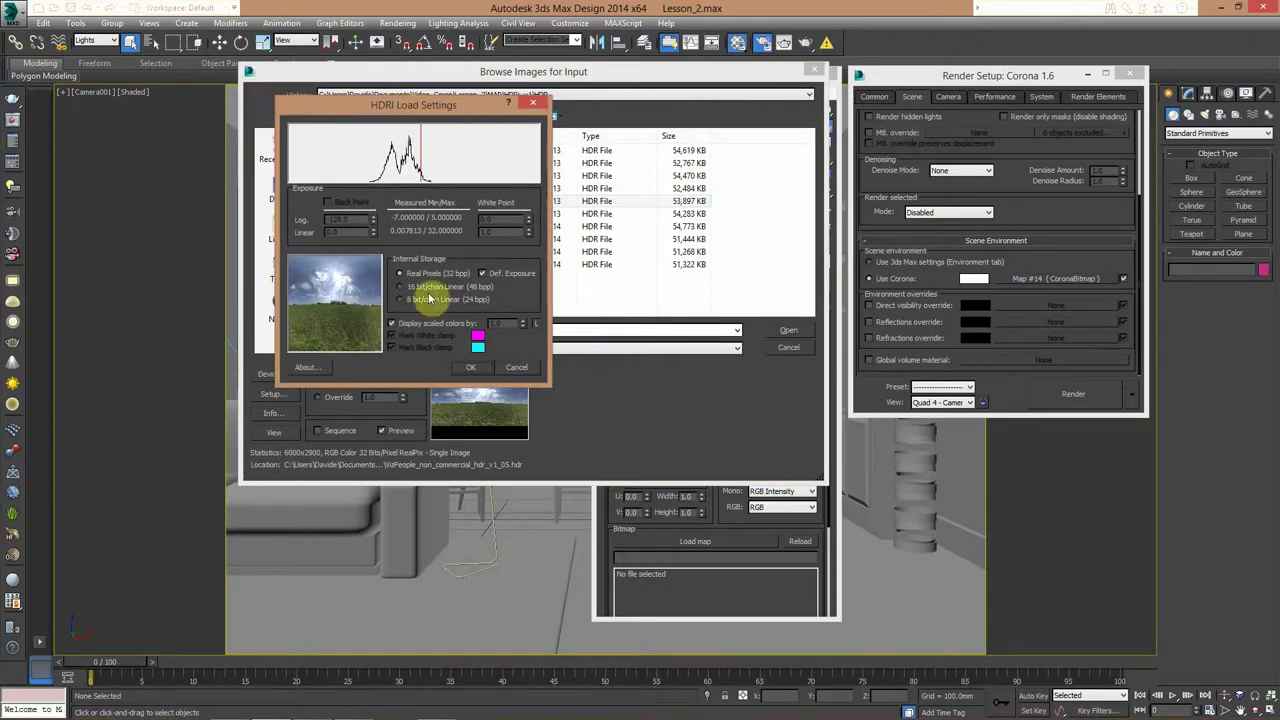
pyautogui.click(470, 369)
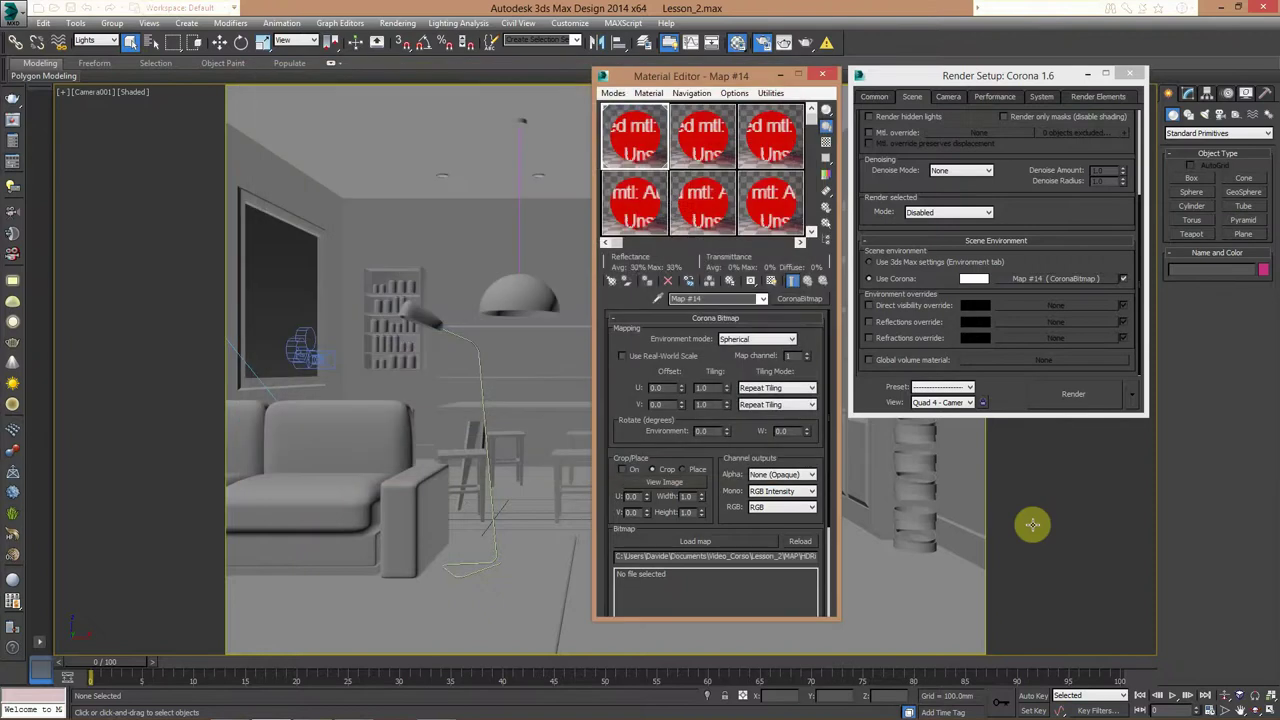
pyautogui.click(898, 279)
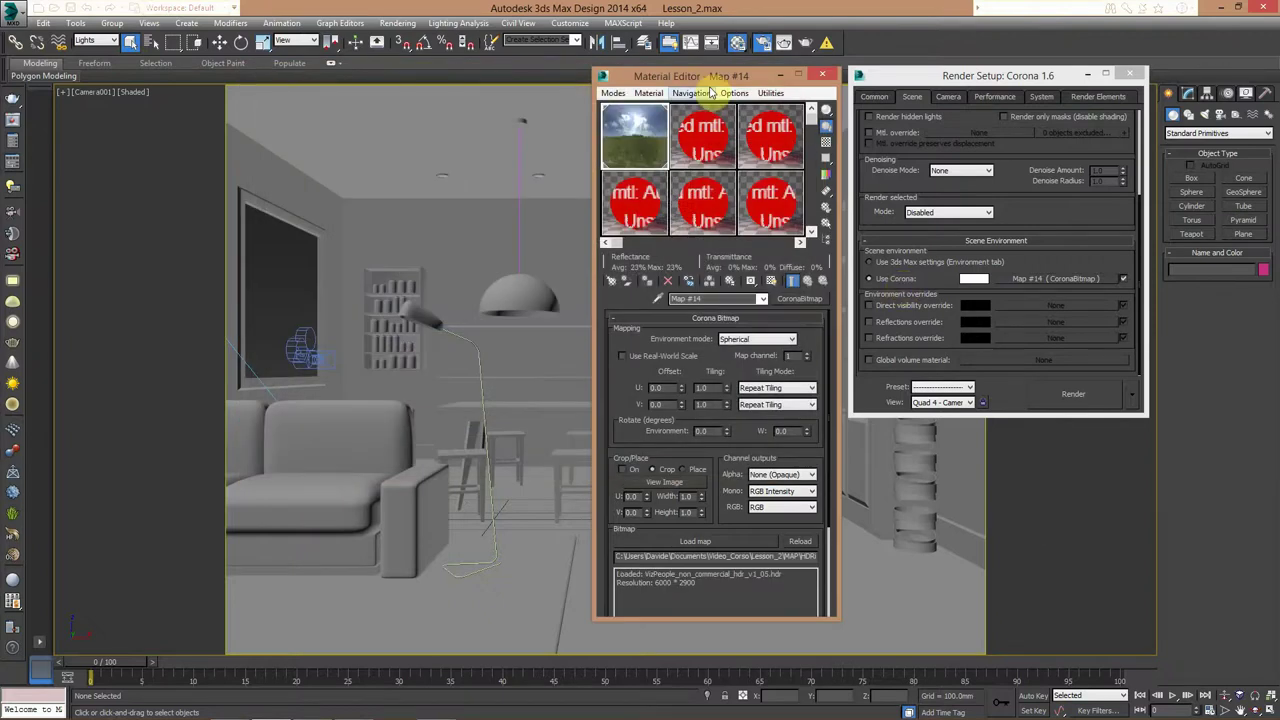
# Step: Start a Corona interactive rendering of the camera view and arrange the frame buffer so the environment map's settings are accessible
pyautogui.moveTo(712, 77); pyautogui.dragTo(710, 36)
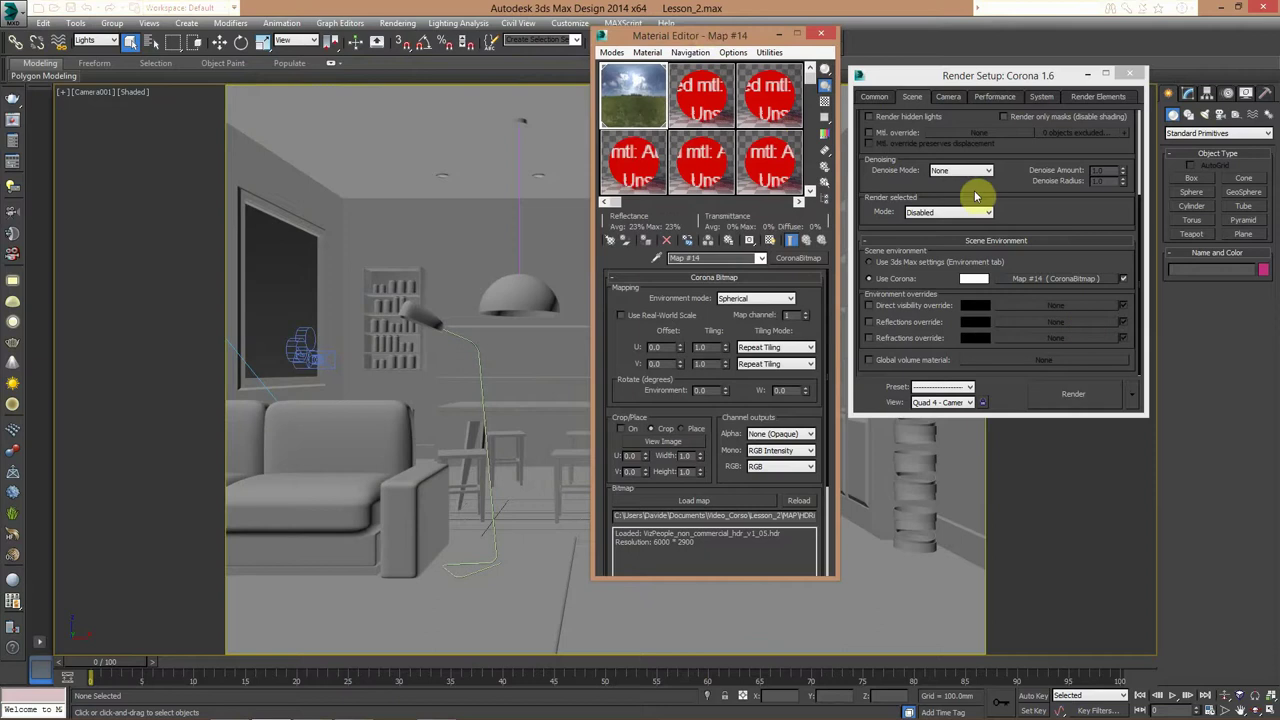
pyautogui.moveTo(962, 110); pyautogui.dragTo(975, 236)
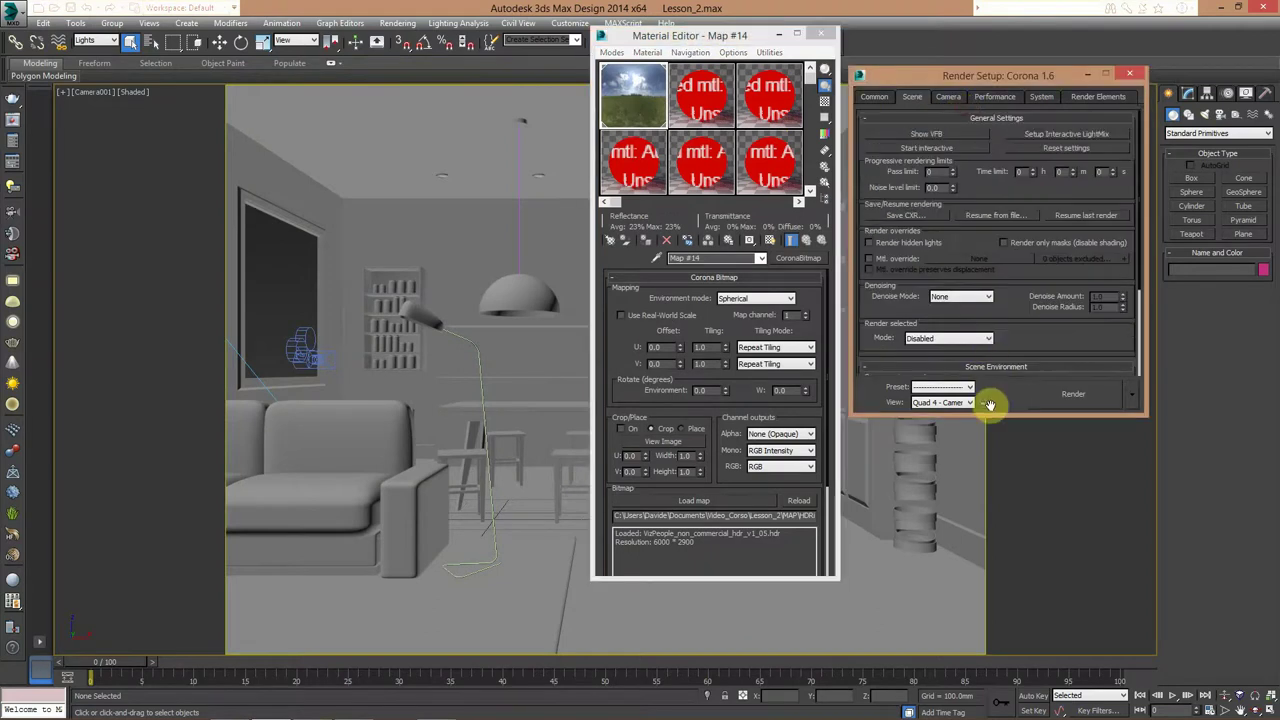
pyautogui.click(928, 150)
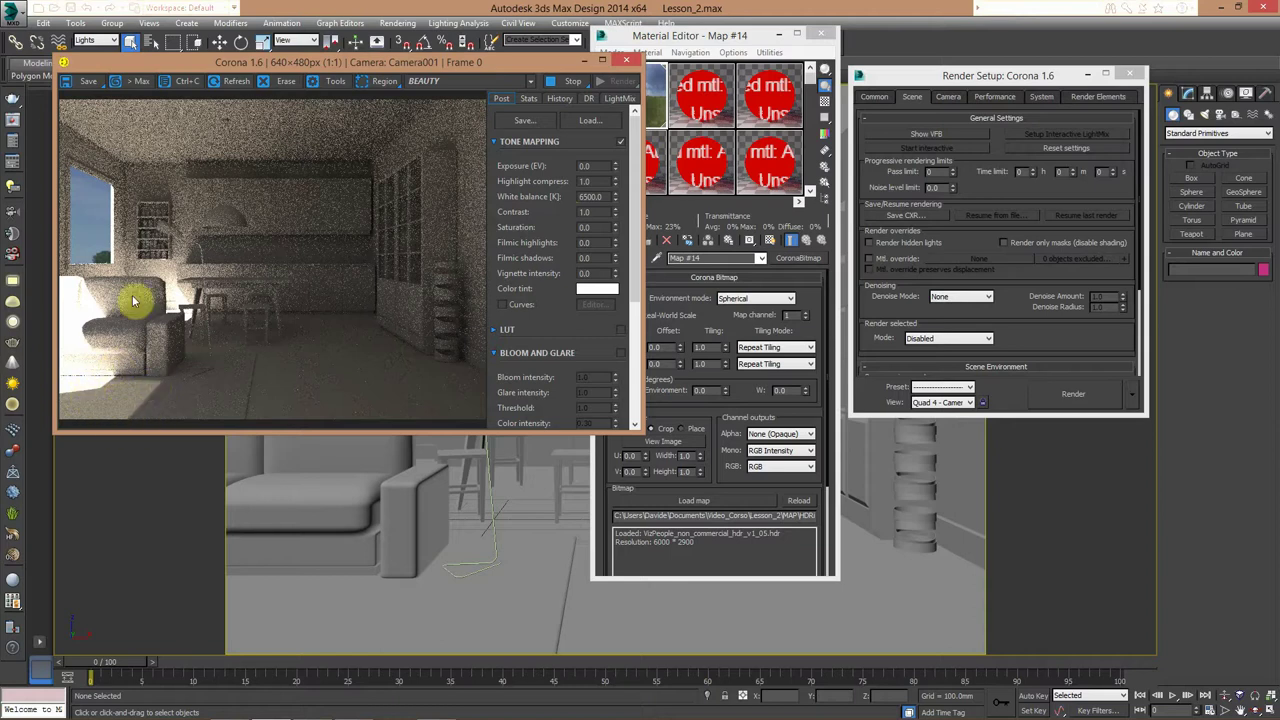
pyautogui.moveTo(285, 63); pyautogui.dragTo(588, 158)
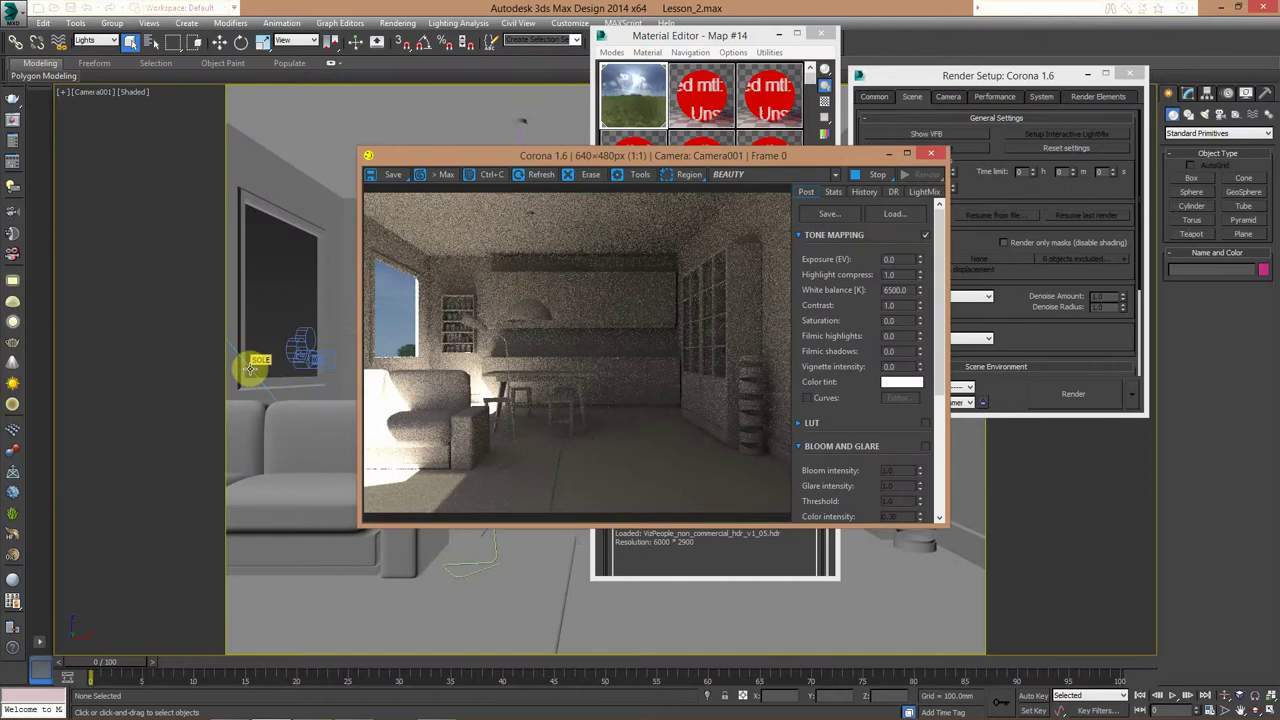
pyautogui.moveTo(635, 160); pyautogui.dragTo(555, 123)
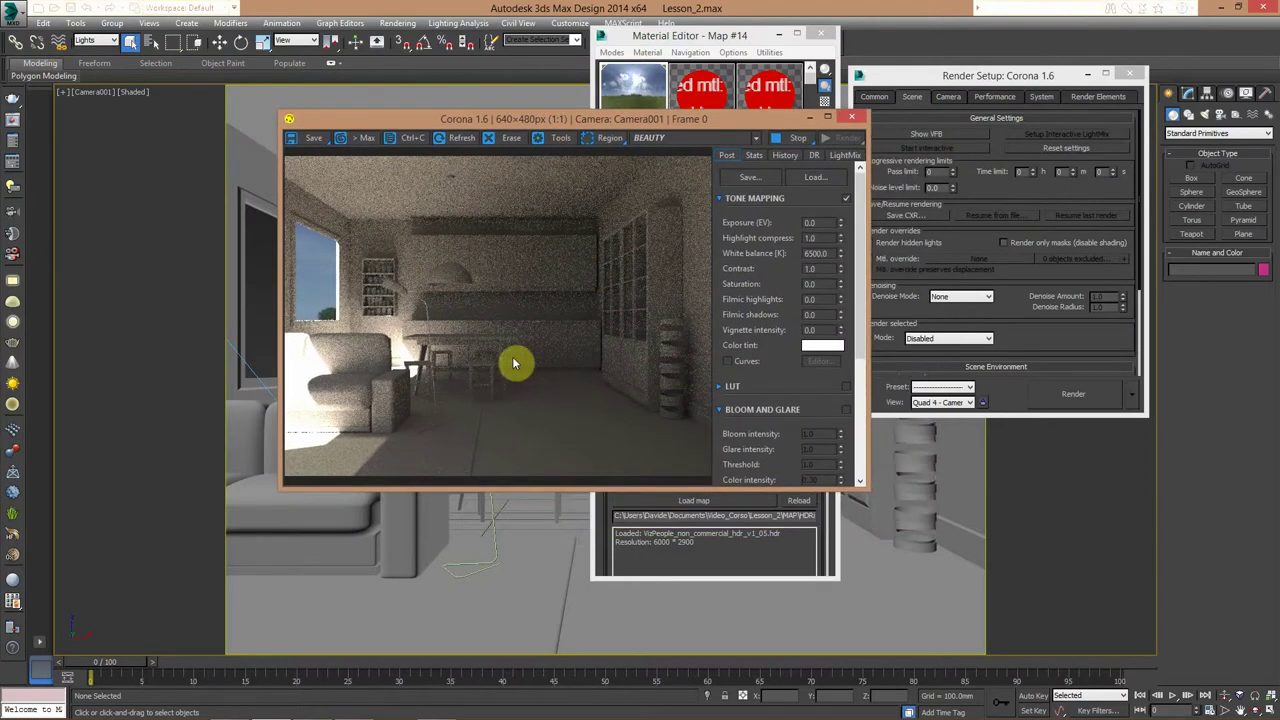
pyautogui.moveTo(651, 120); pyautogui.dragTo(646, 162)
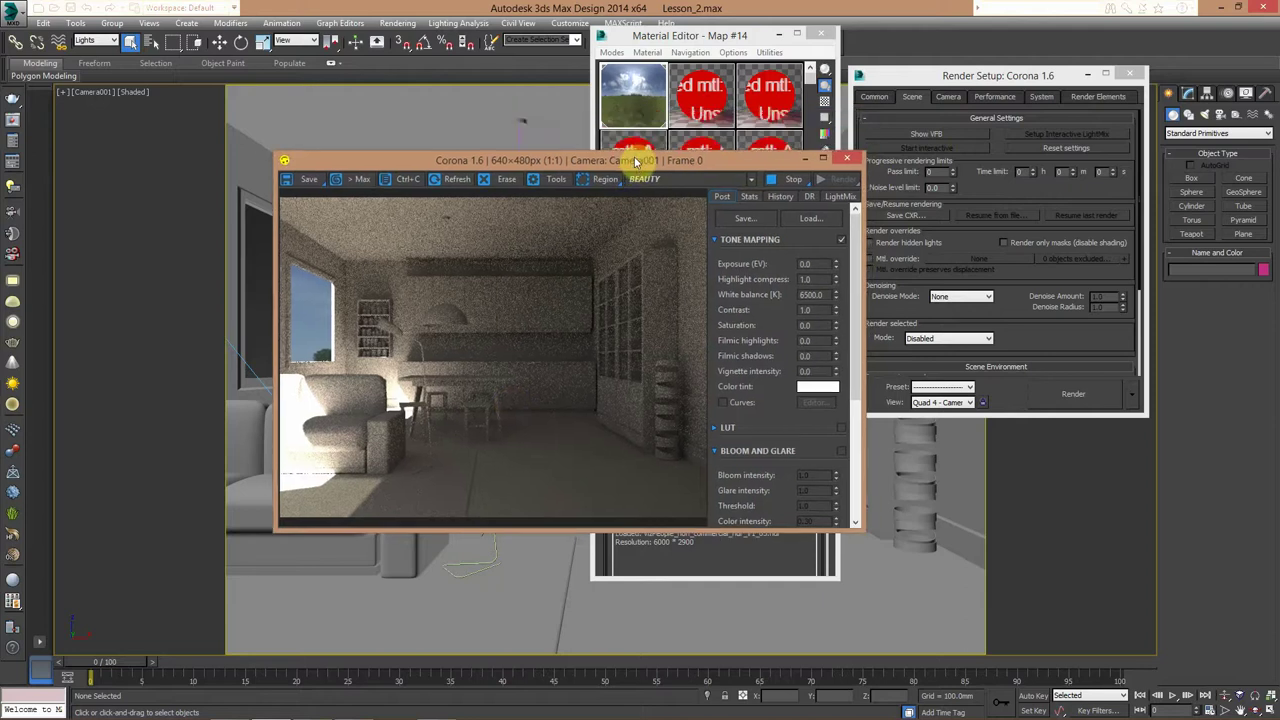
pyautogui.click(636, 119)
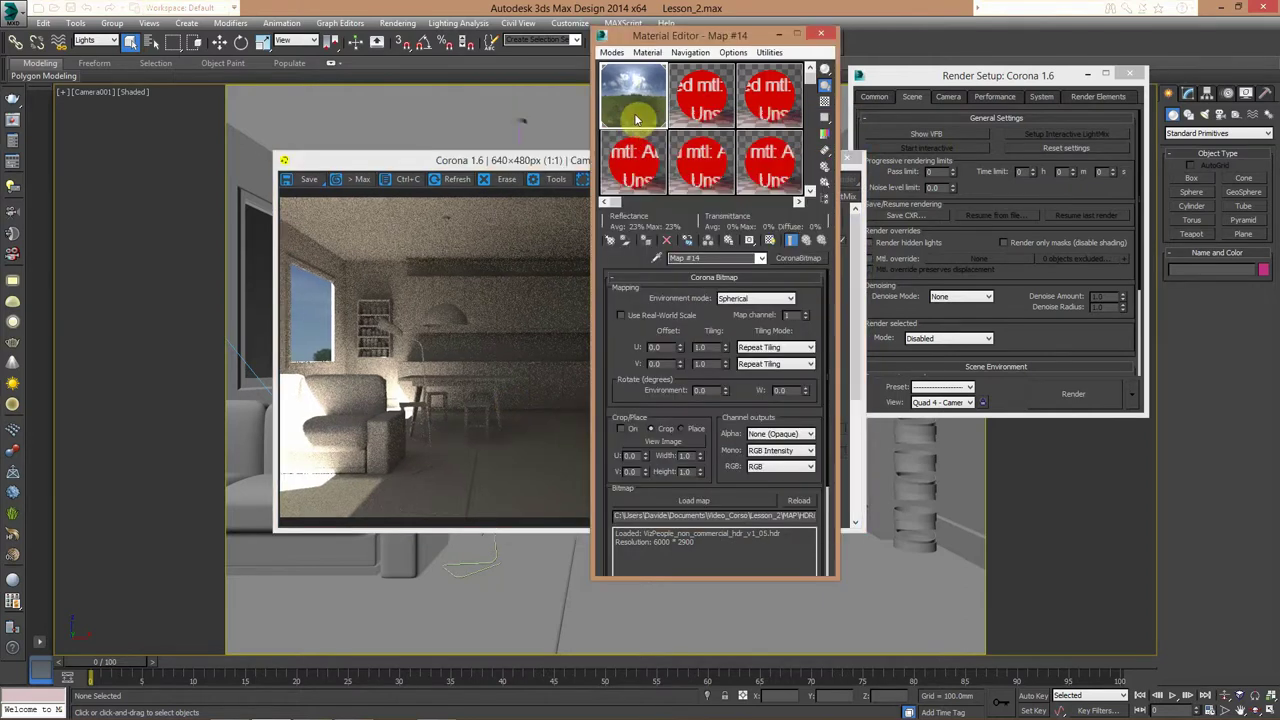
# Step: Set the Output Amount of the CoronaBitmap environment map to 5.0, keeping the interactive rendering accessible beside its settings
pyautogui.moveTo(636, 119); pyautogui.dragTo(649, 92)
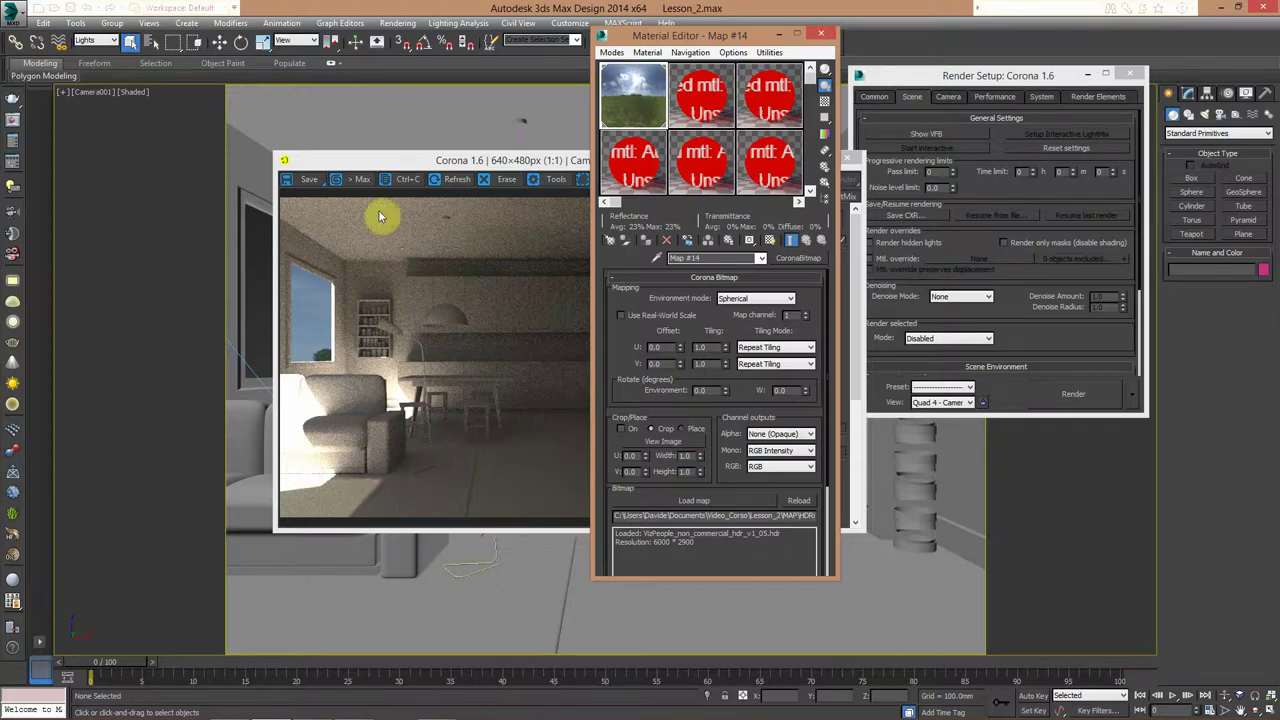
pyautogui.click(425, 162)
pyautogui.moveTo(391, 167); pyautogui.dragTo(412, 139)
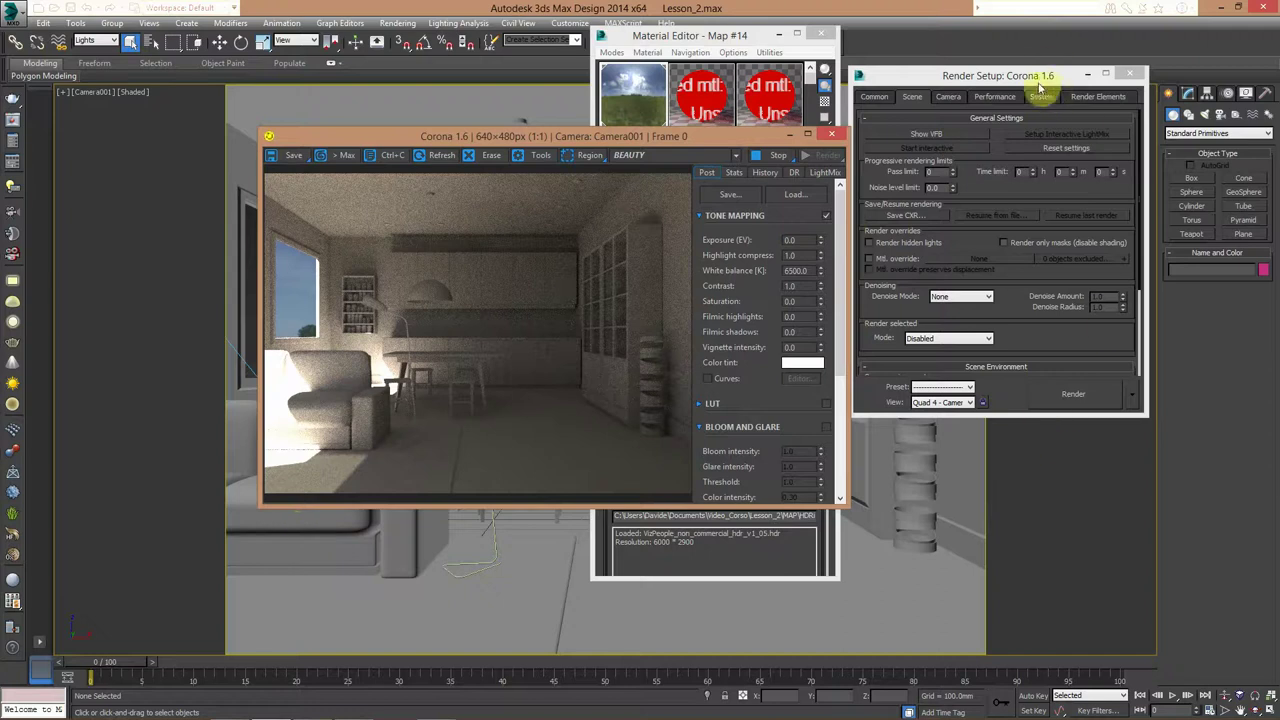
pyautogui.click(690, 38)
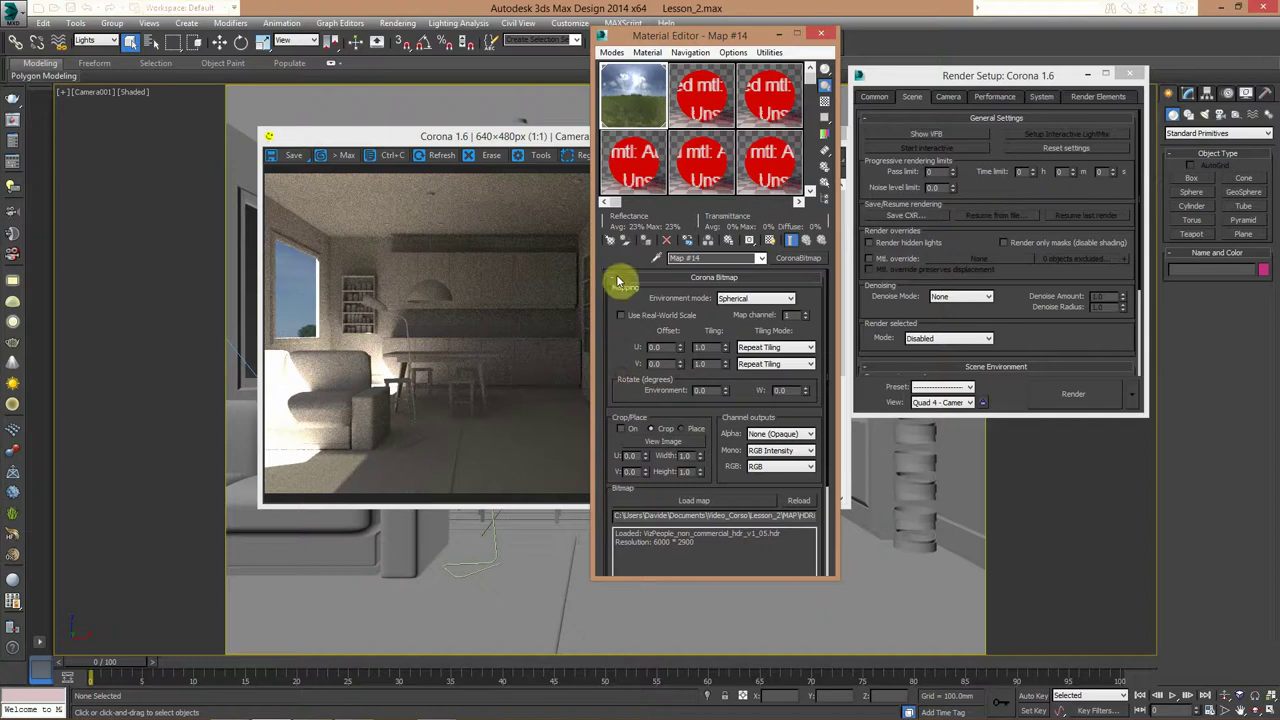
pyautogui.scroll(-3, 612, 353)
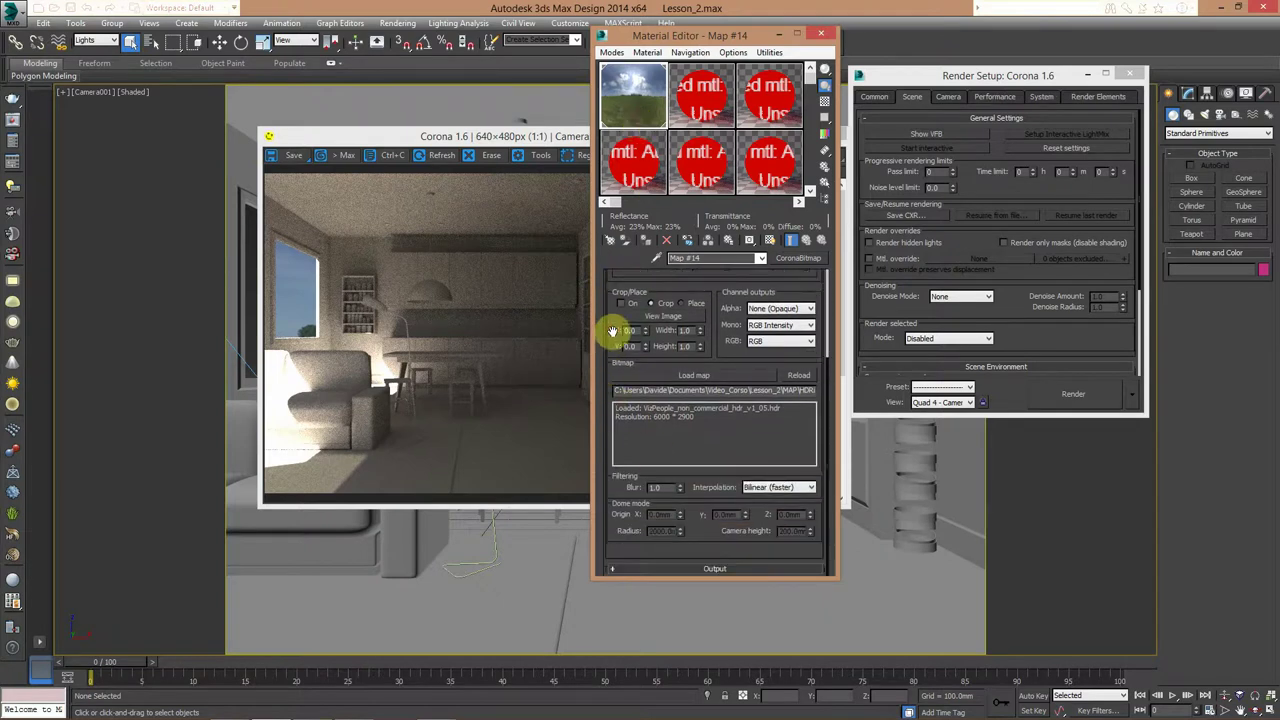
pyautogui.click(700, 568)
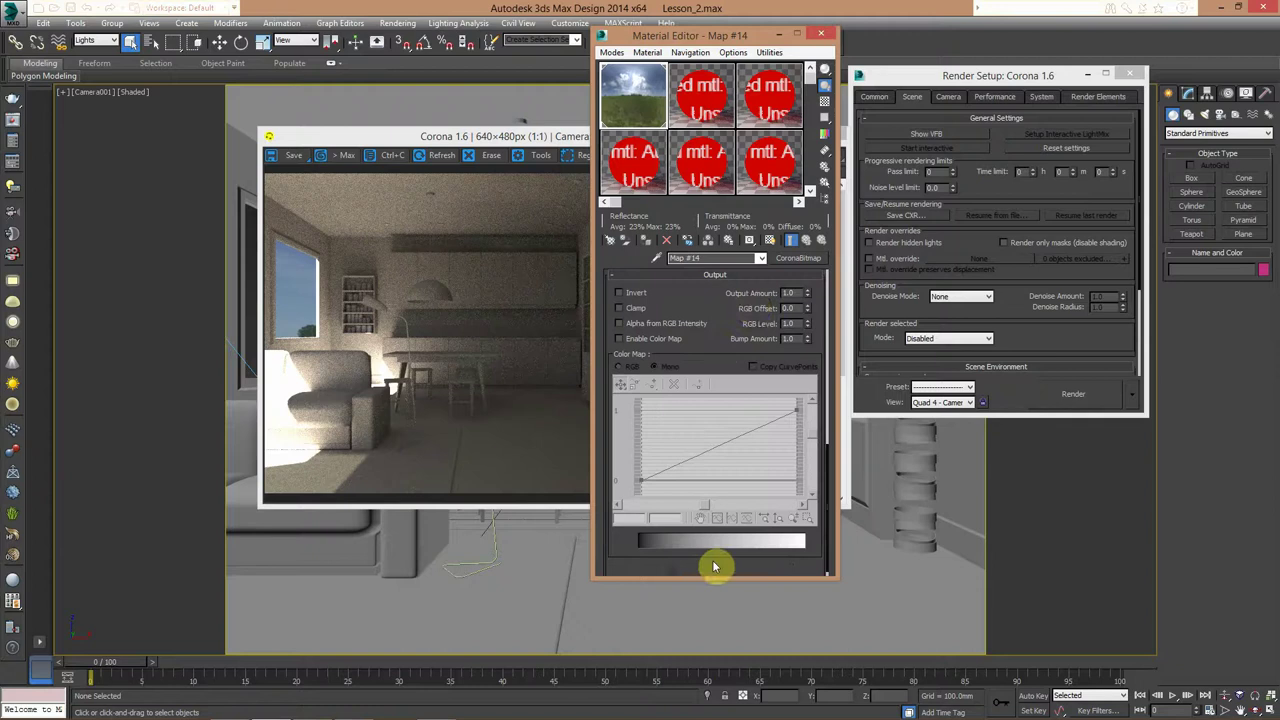
pyautogui.doubleClick(789, 293)
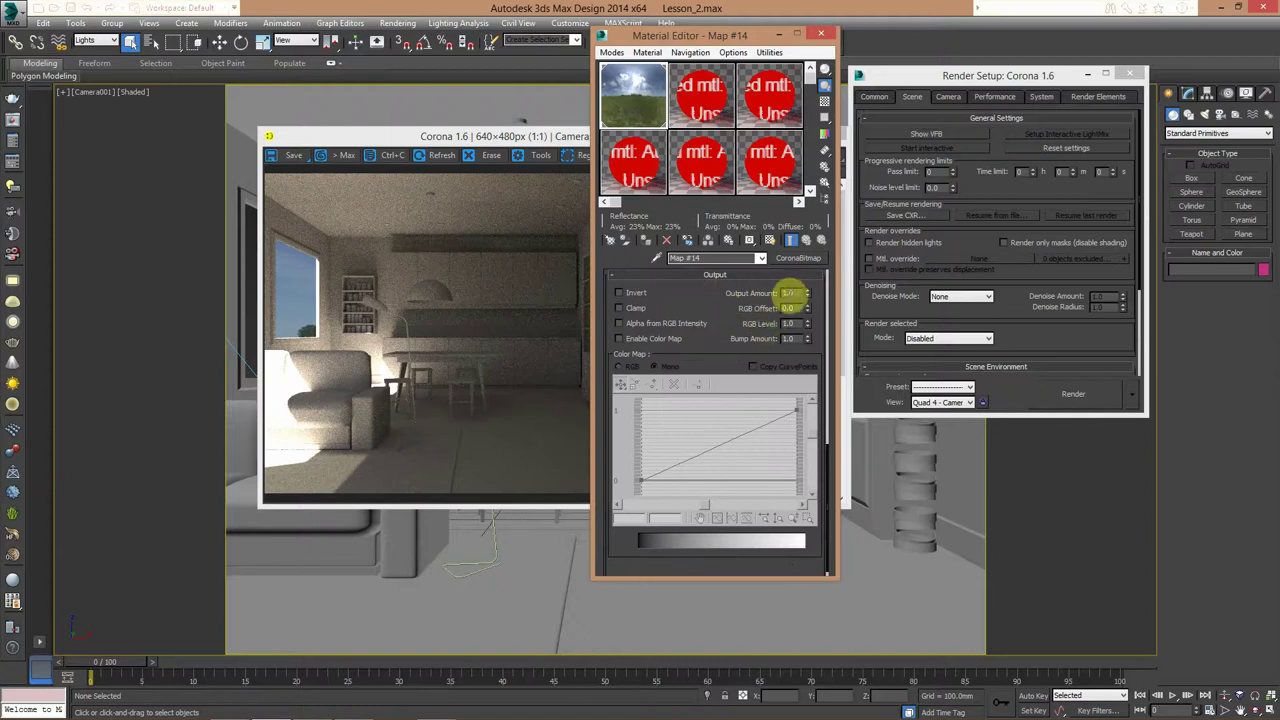
pyautogui.write('5')
pyautogui.press('Return')
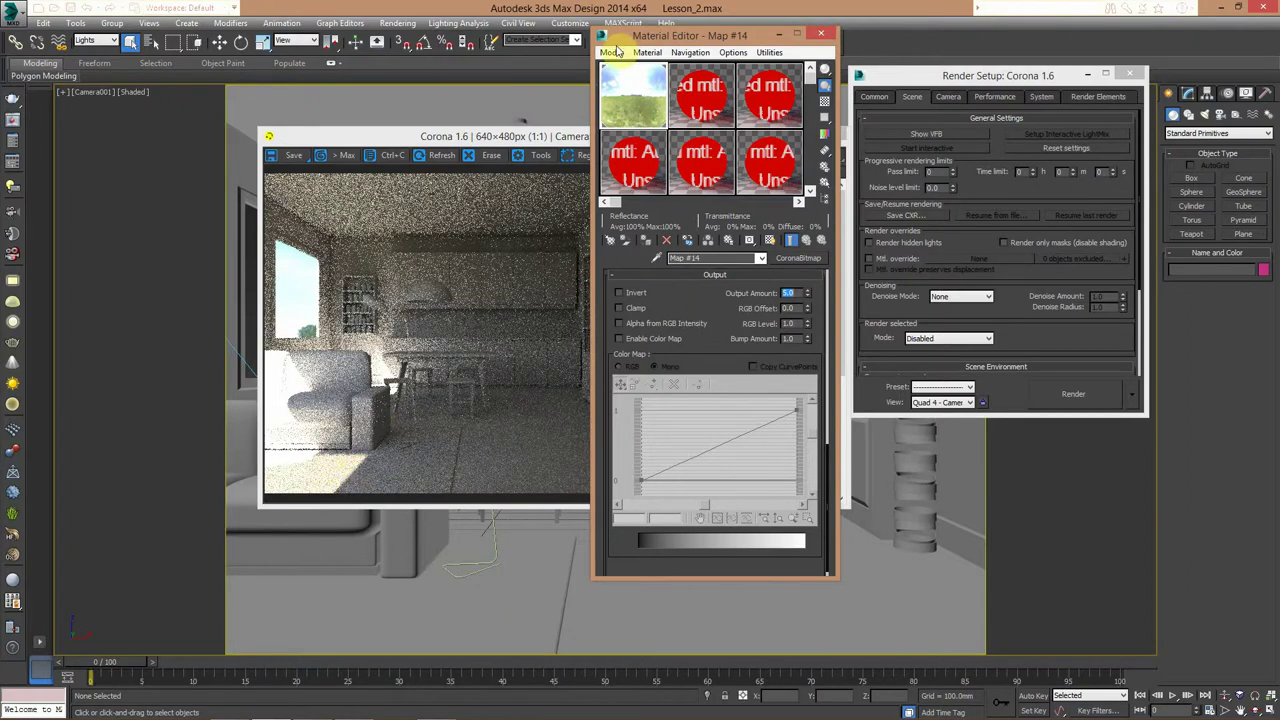
# Step: Delete the SOLE Corona Sun so that the environment map alone lights the room
pyautogui.moveTo(645, 37); pyautogui.dragTo(900, 109)
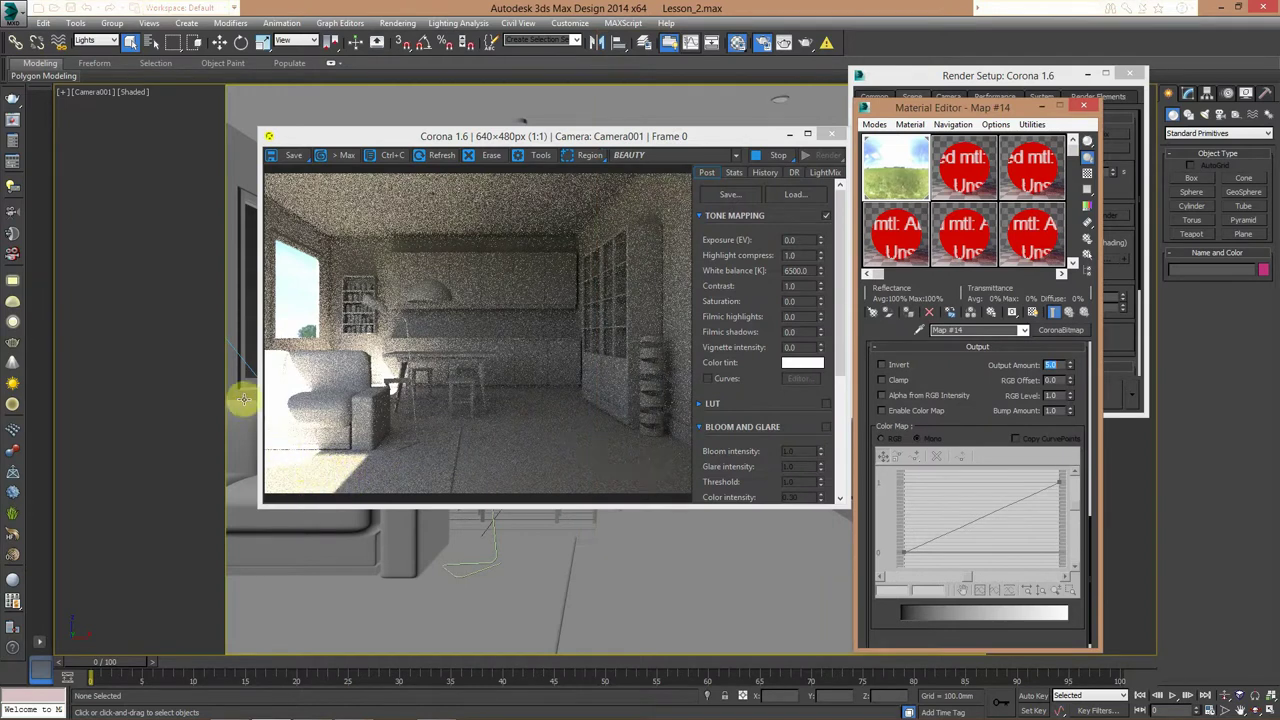
pyautogui.click(244, 362)
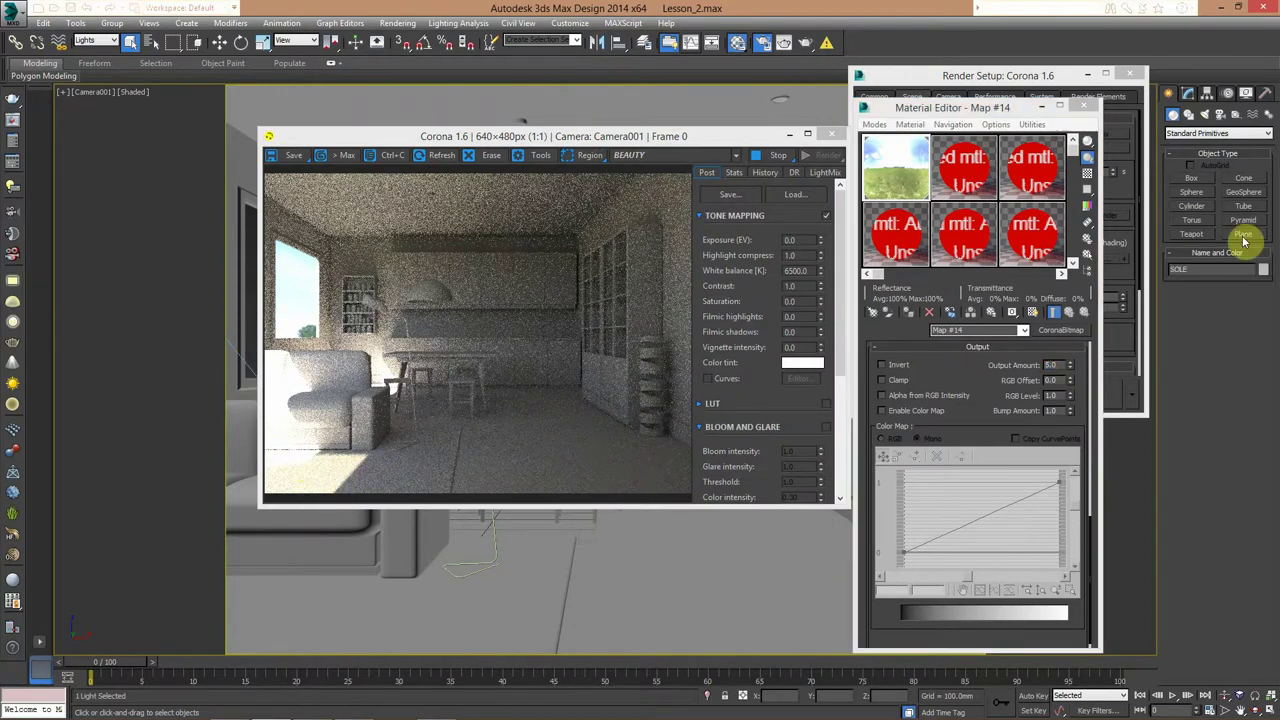
pyautogui.click(1190, 97)
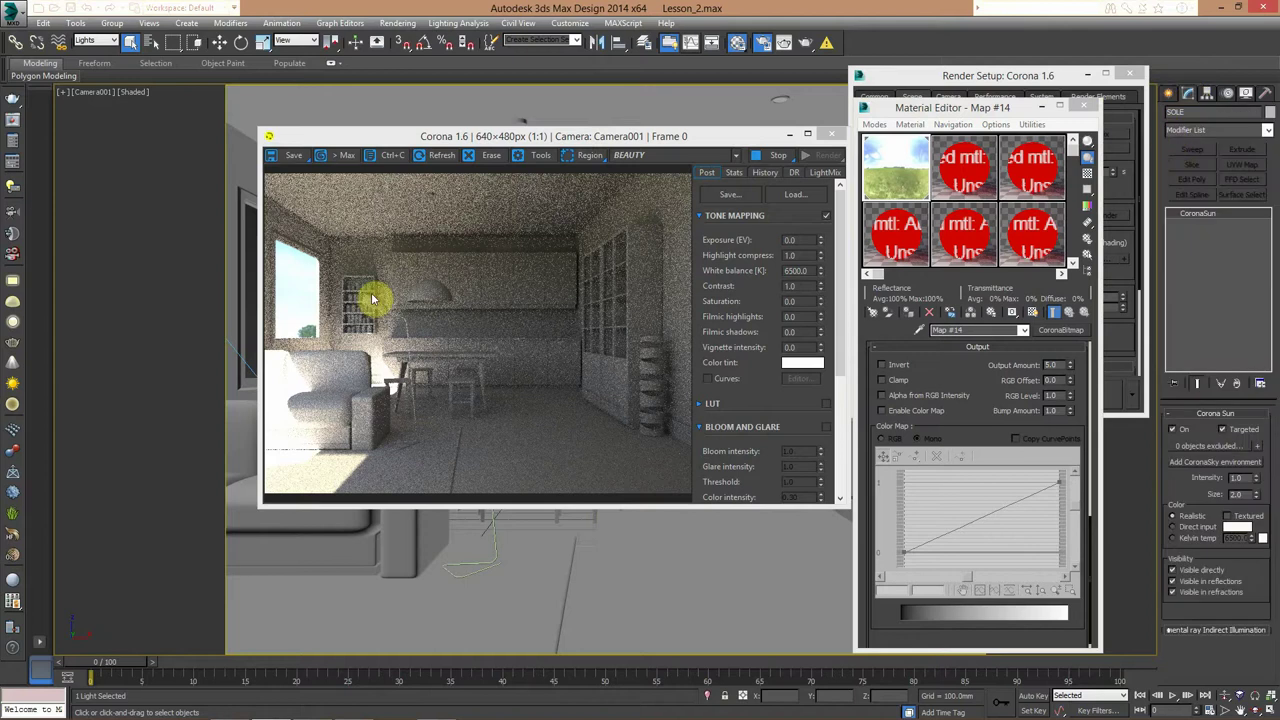
pyautogui.press('Delete')
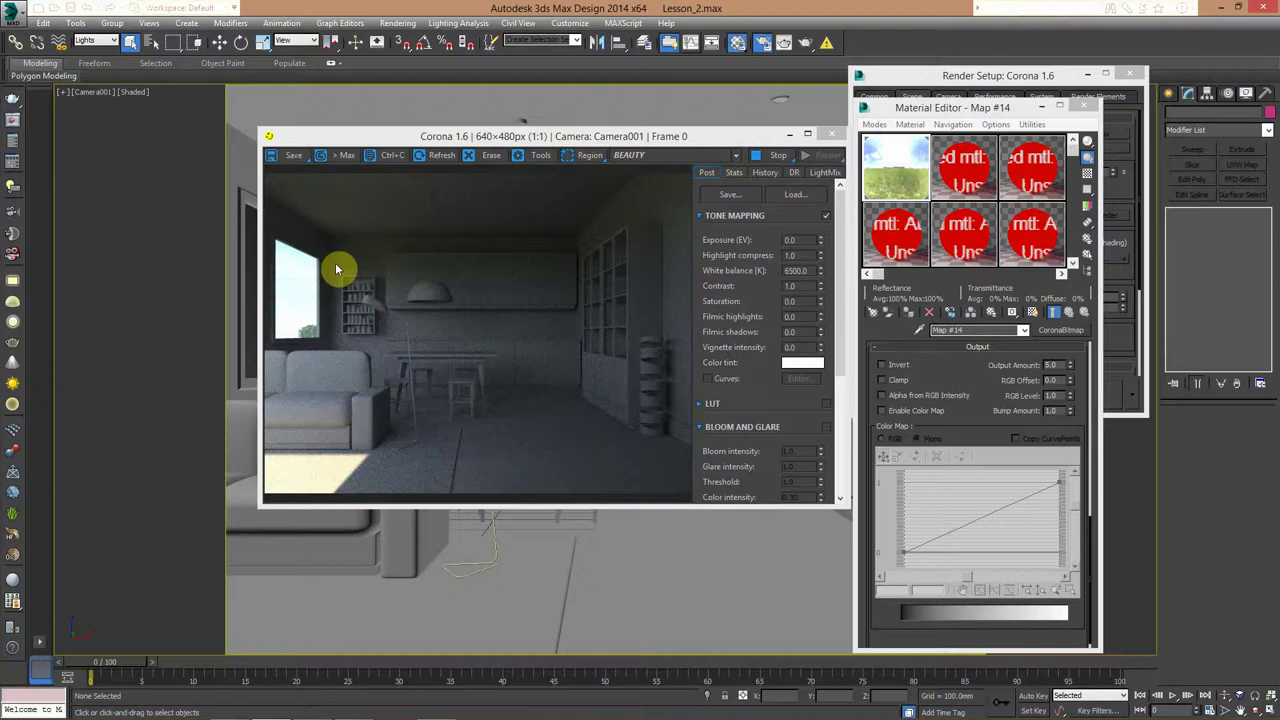
# Step: Rotate the HDRI environment by setting the map's U offset to 0.5
pyautogui.moveTo(654, 143); pyautogui.dragTo(616, 97)
pyautogui.scroll(10, 955, 514)
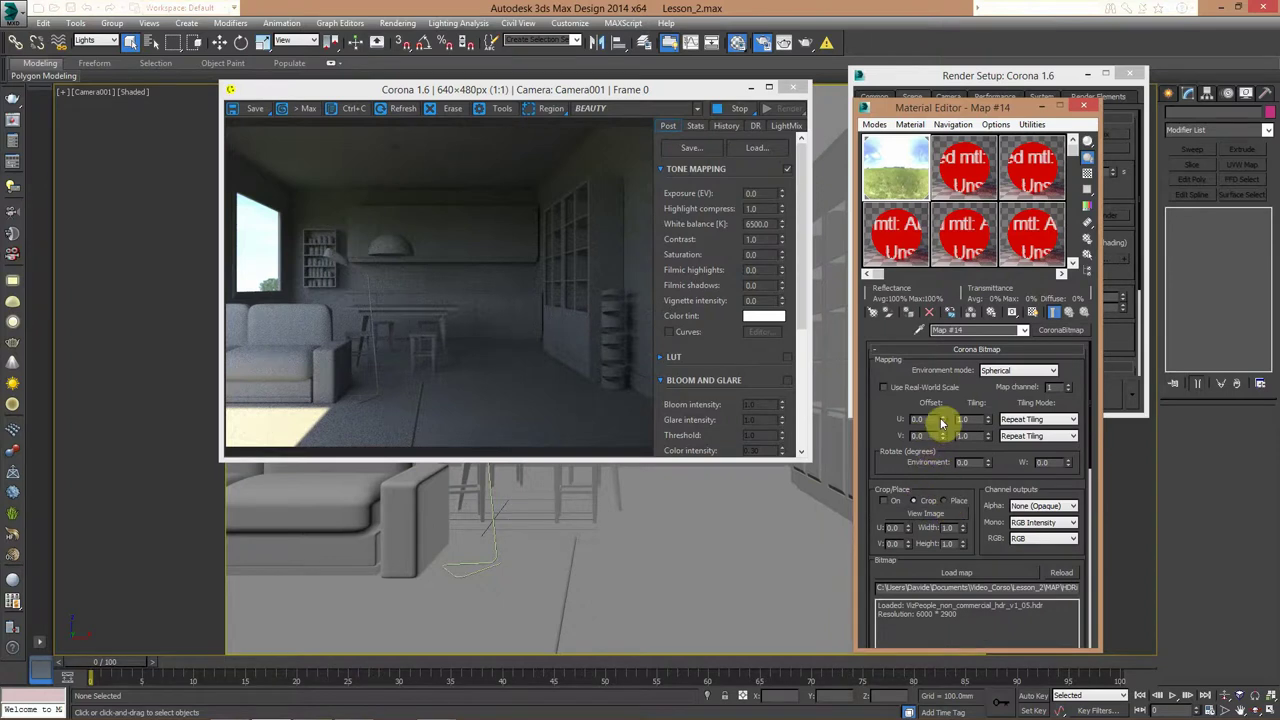
pyautogui.moveTo(941, 421); pyautogui.dragTo(941, 413)
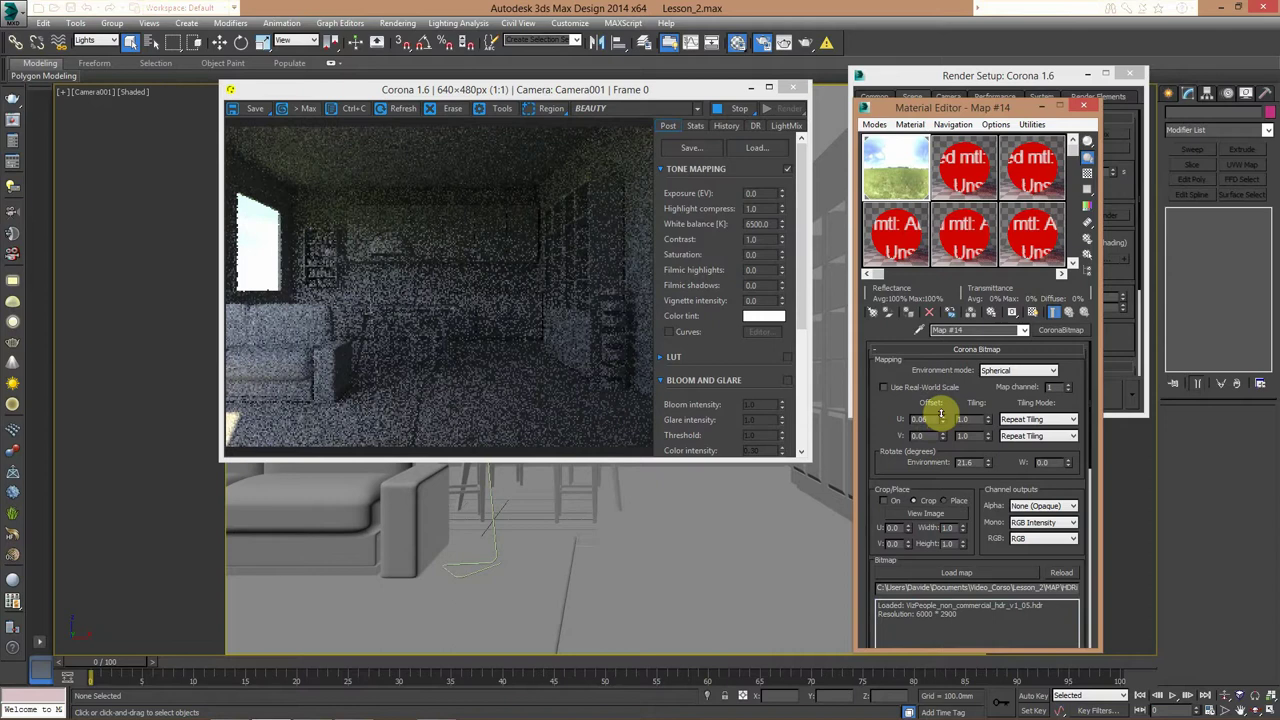
pyautogui.moveTo(941, 413); pyautogui.dragTo(938, 422)
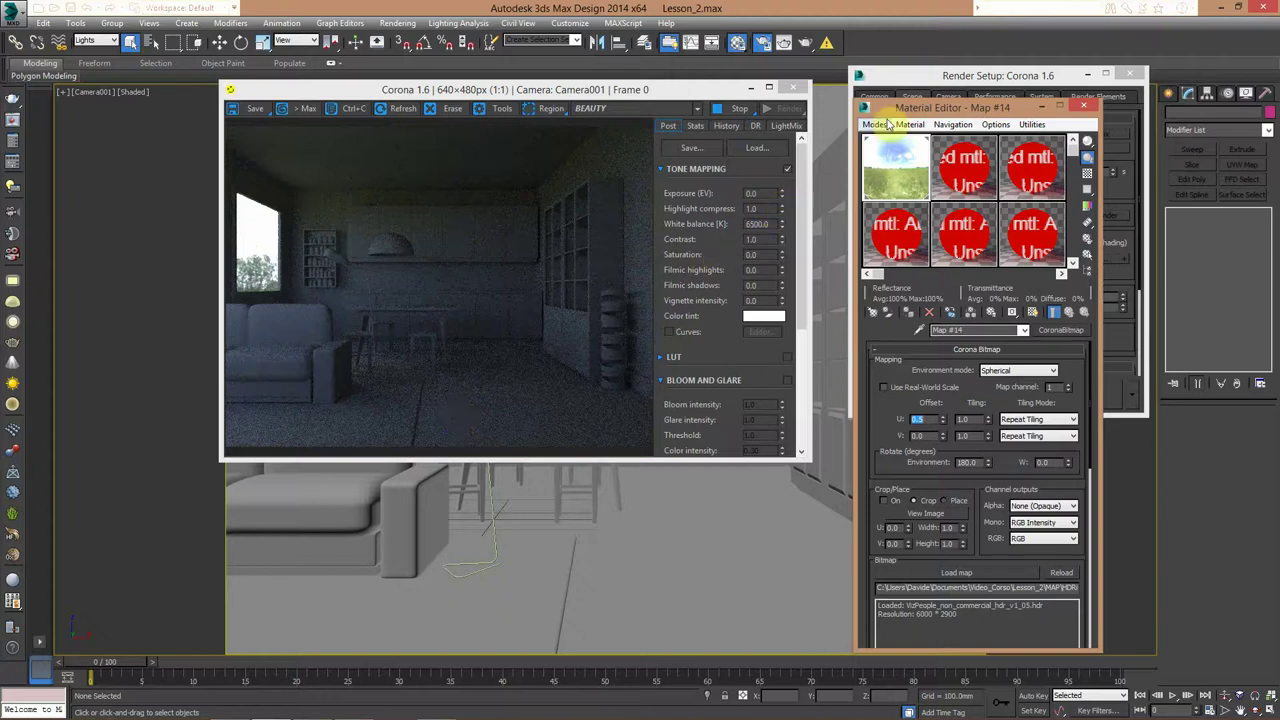
# Step: Create a sphere on the floor in front of the sofa and raise it to a Z position of about 397 mm
pyautogui.moveTo(904, 110); pyautogui.dragTo(929, 102)
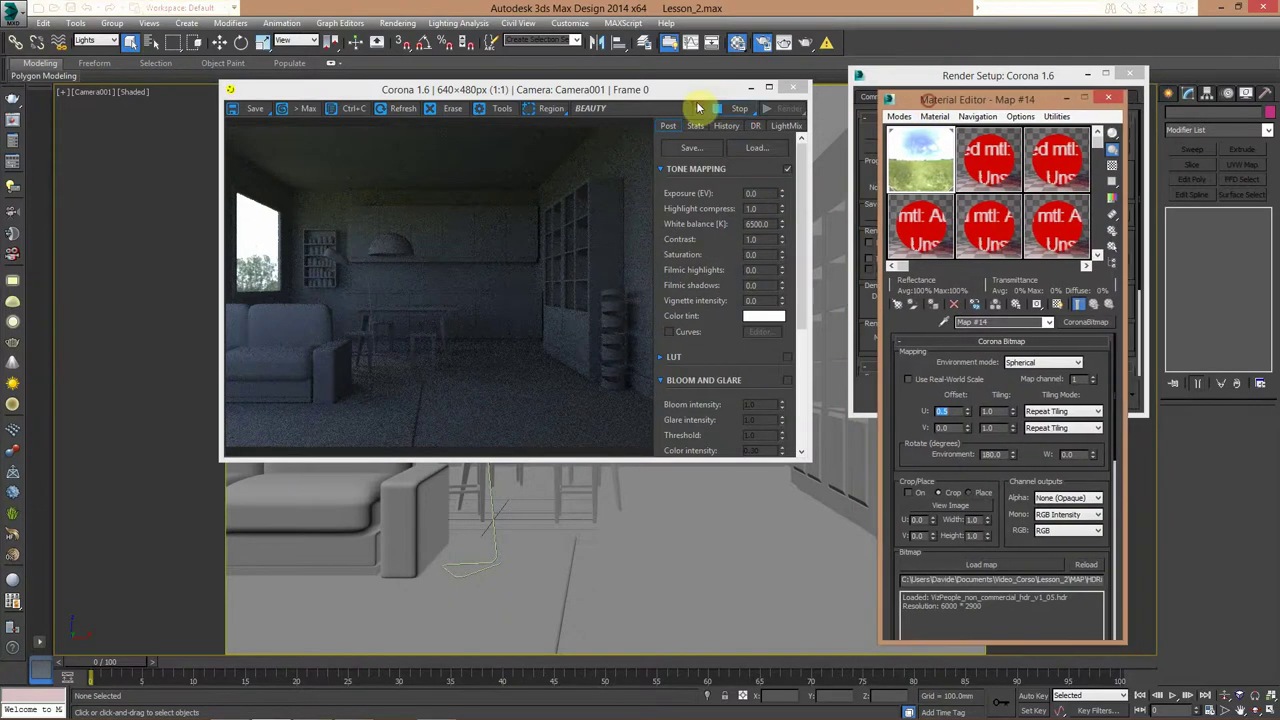
pyautogui.moveTo(684, 92); pyautogui.dragTo(520, 90)
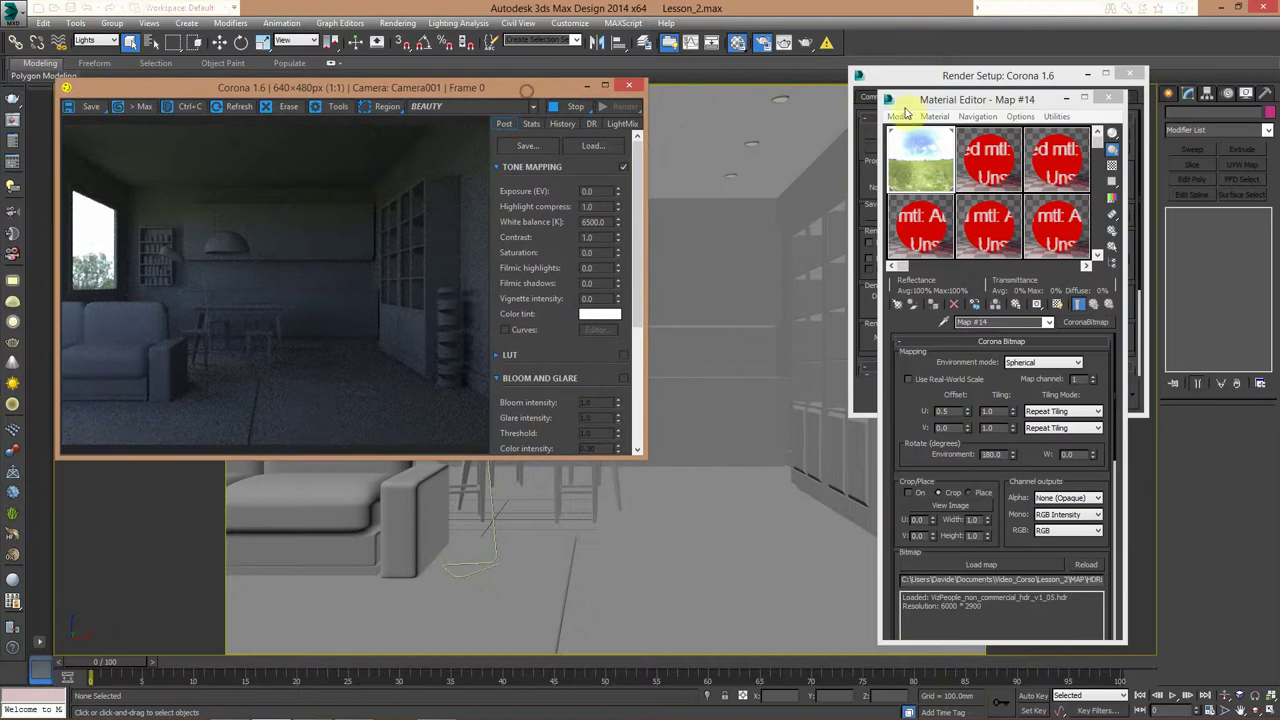
pyautogui.moveTo(912, 99); pyautogui.dragTo(906, 81)
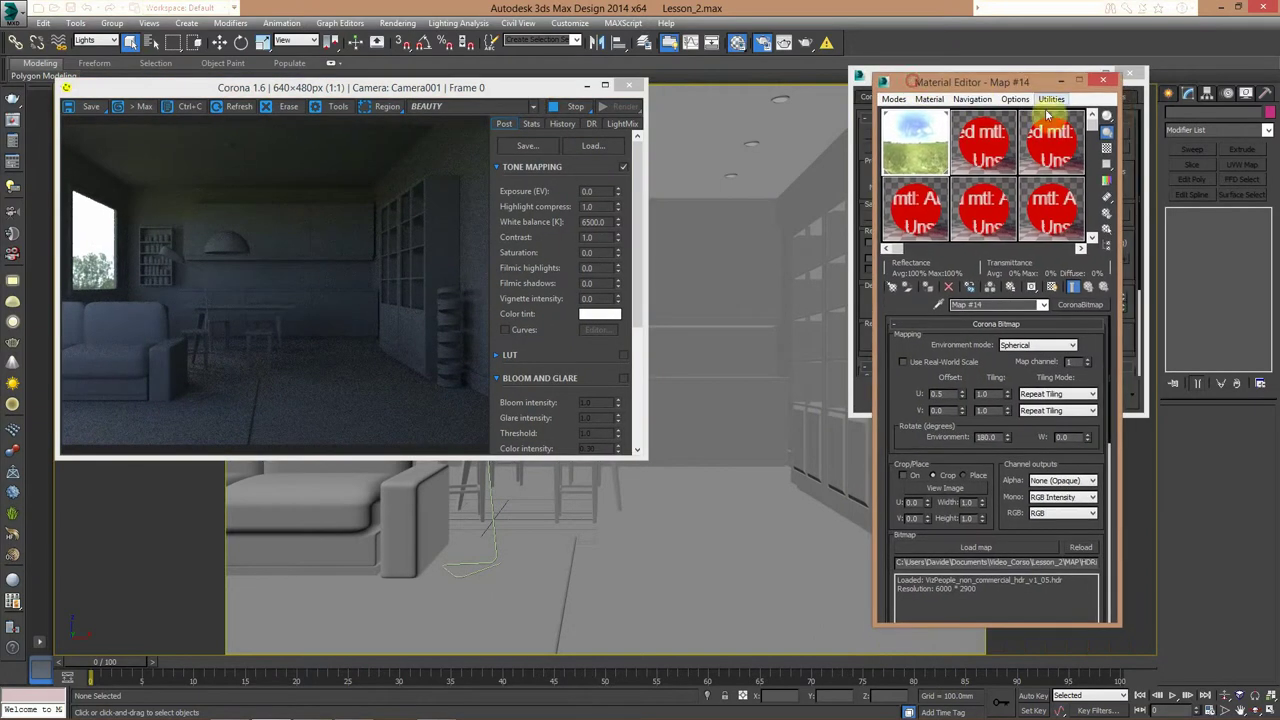
pyautogui.click(1170, 93)
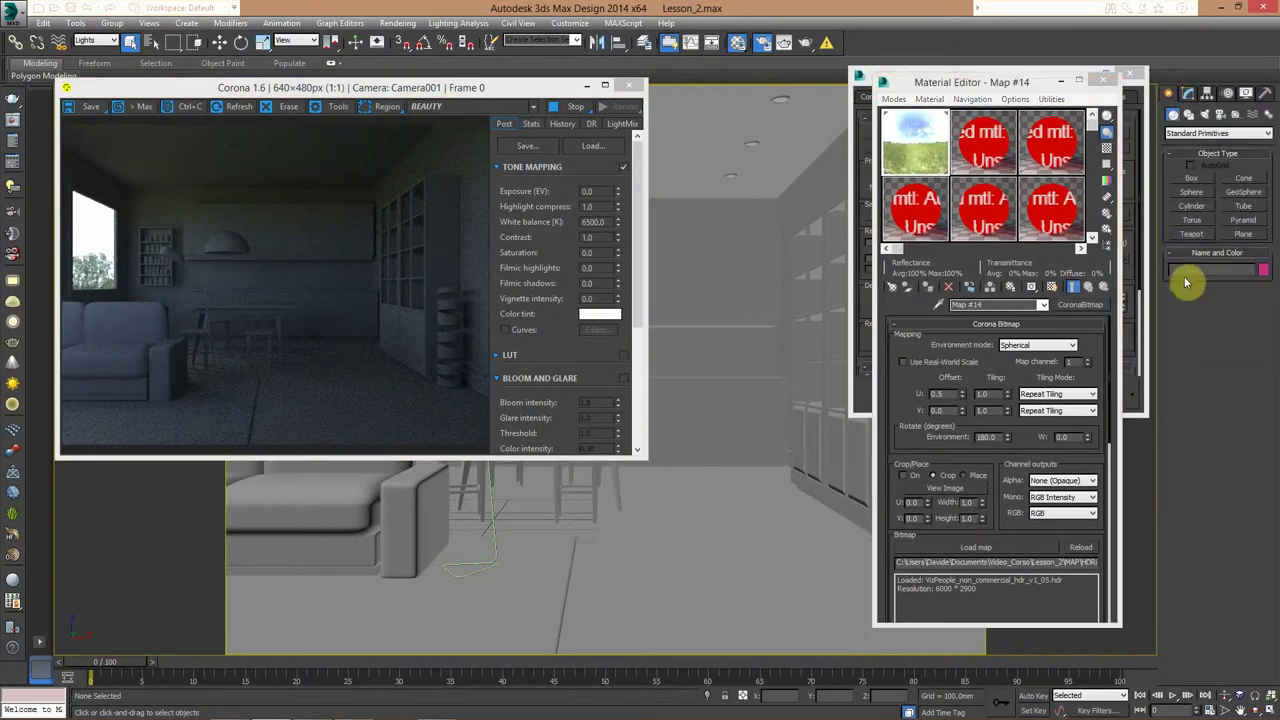
pyautogui.click(1194, 193)
pyautogui.moveTo(611, 577); pyautogui.dragTo(664, 600)
pyautogui.rightClick(655, 595)
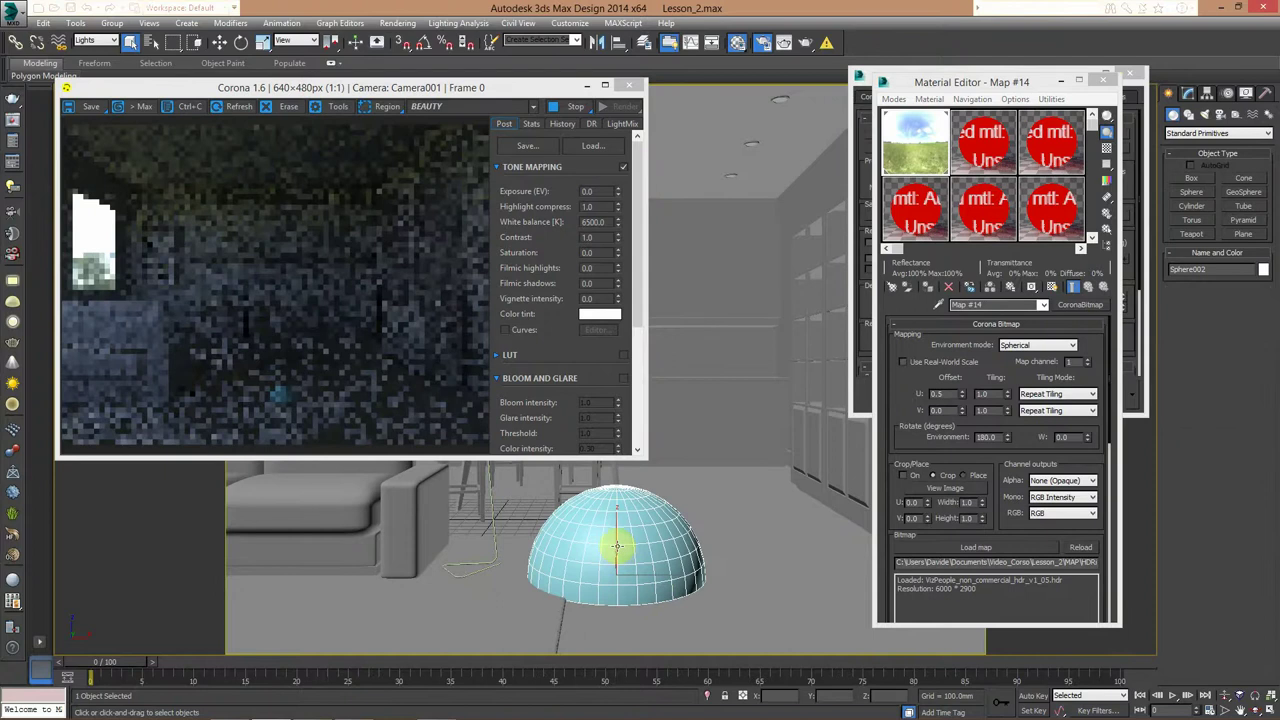
pyautogui.click(218, 45)
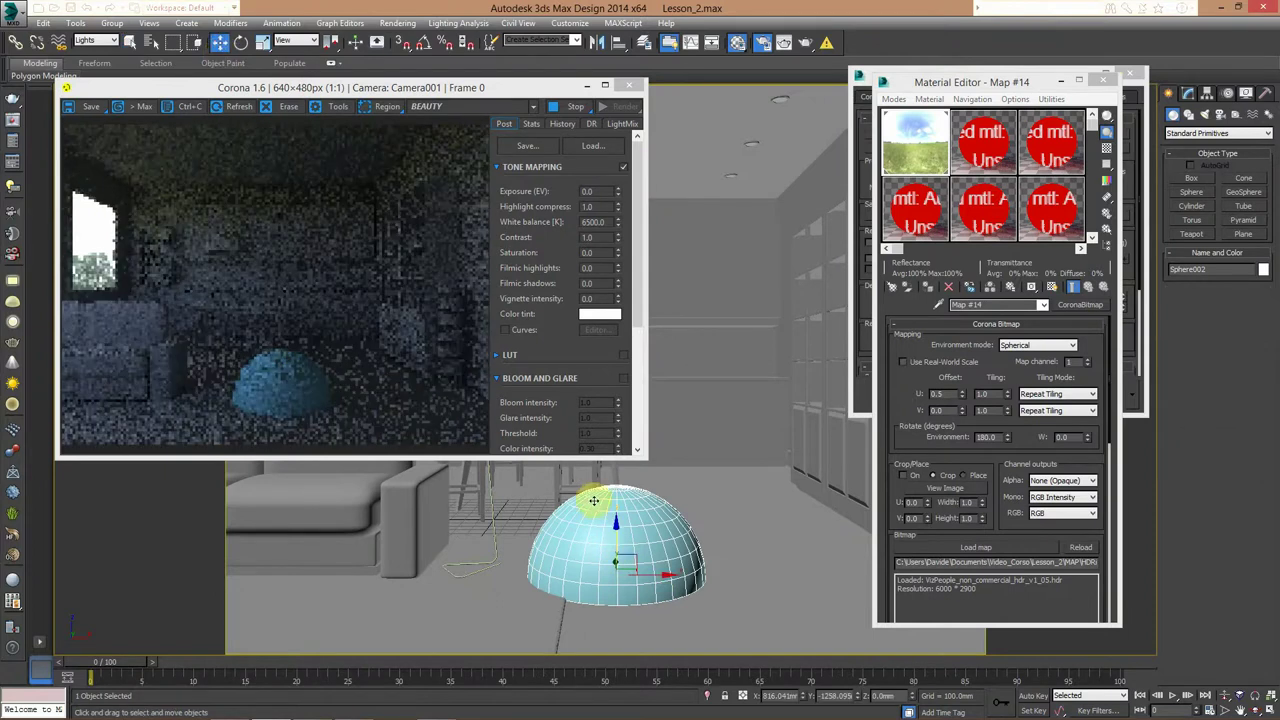
pyautogui.moveTo(616, 534); pyautogui.dragTo(618, 461)
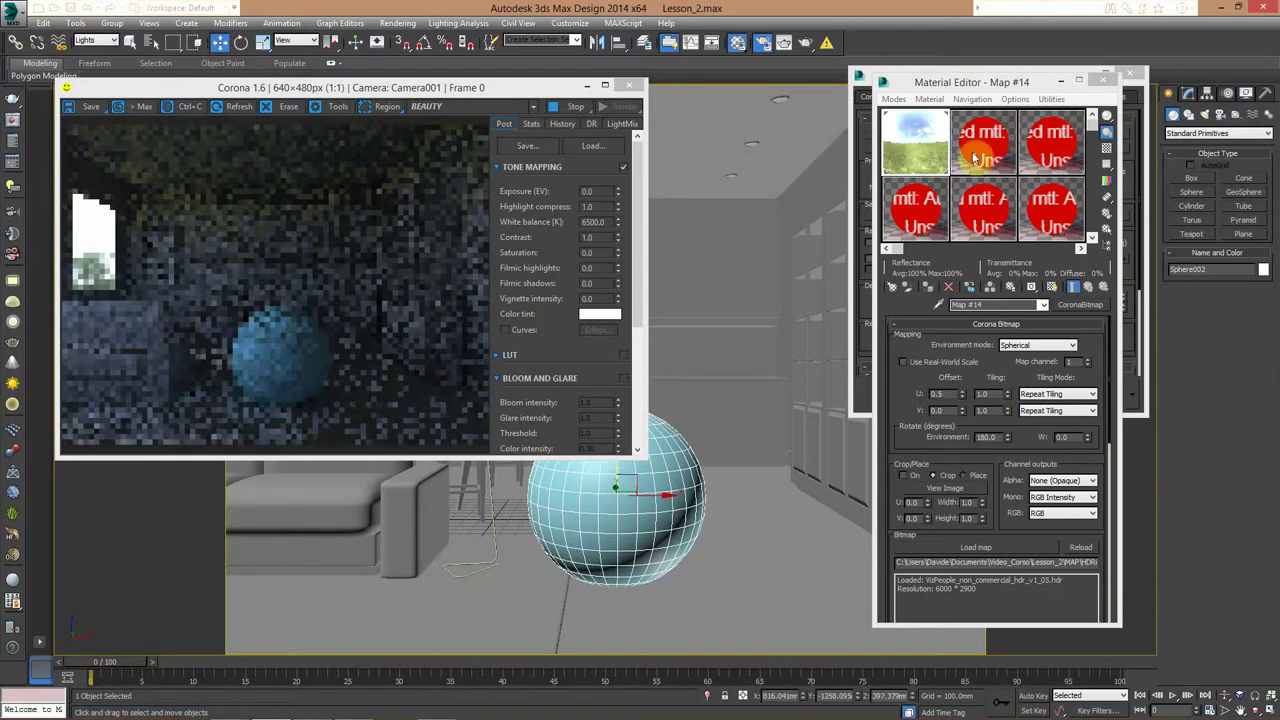
# Step: Change the material in the second sample slot to CoronaMtl
pyautogui.click(984, 143)
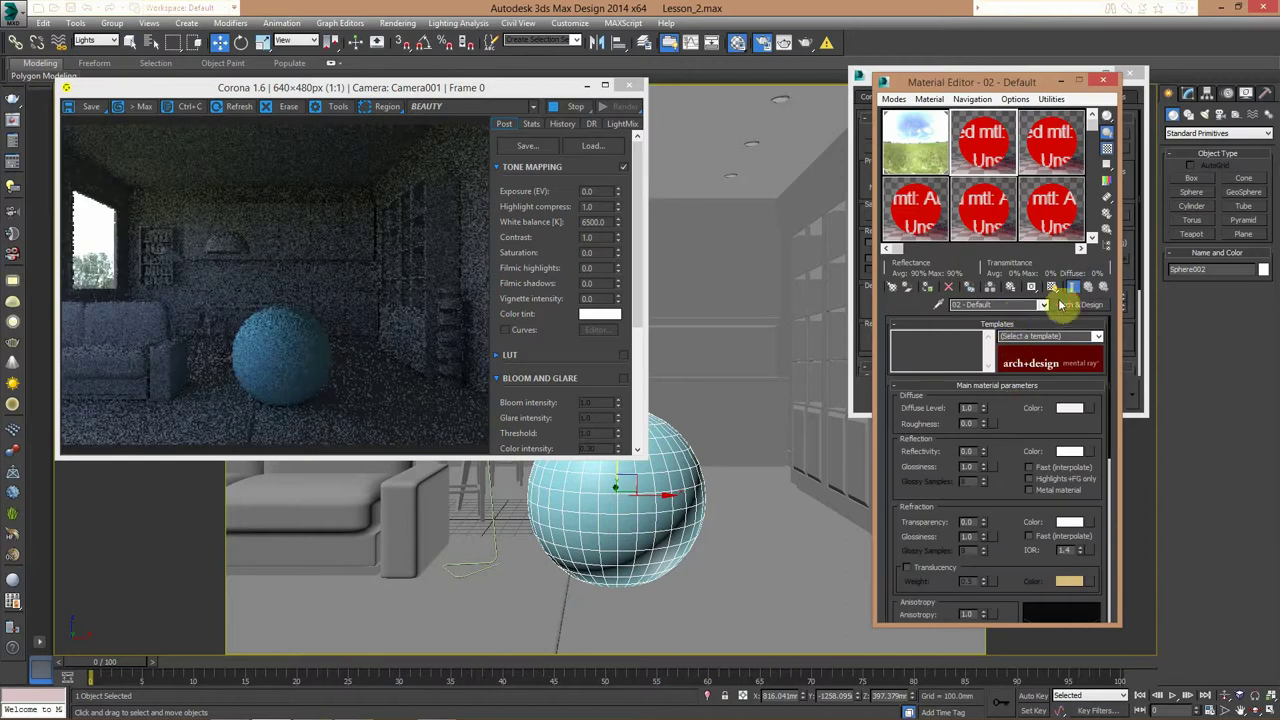
pyautogui.click(1078, 303)
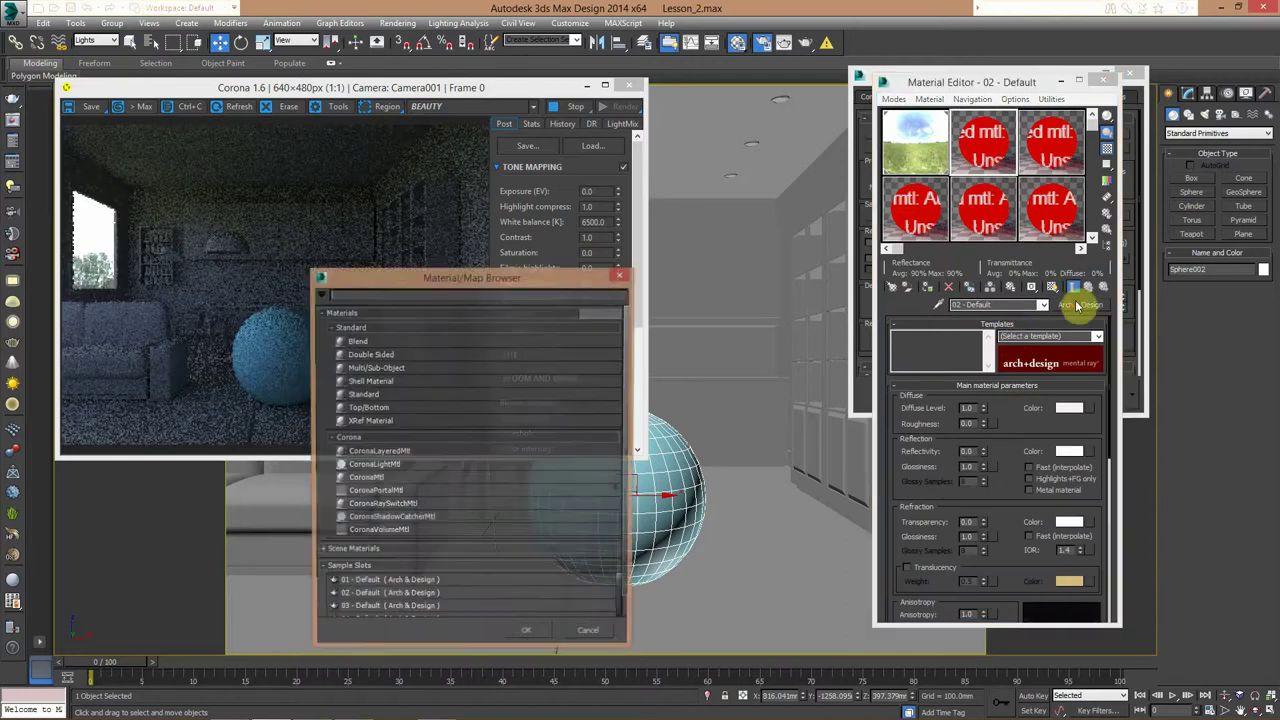
pyautogui.click(365, 479)
pyautogui.doubleClick(365, 479)
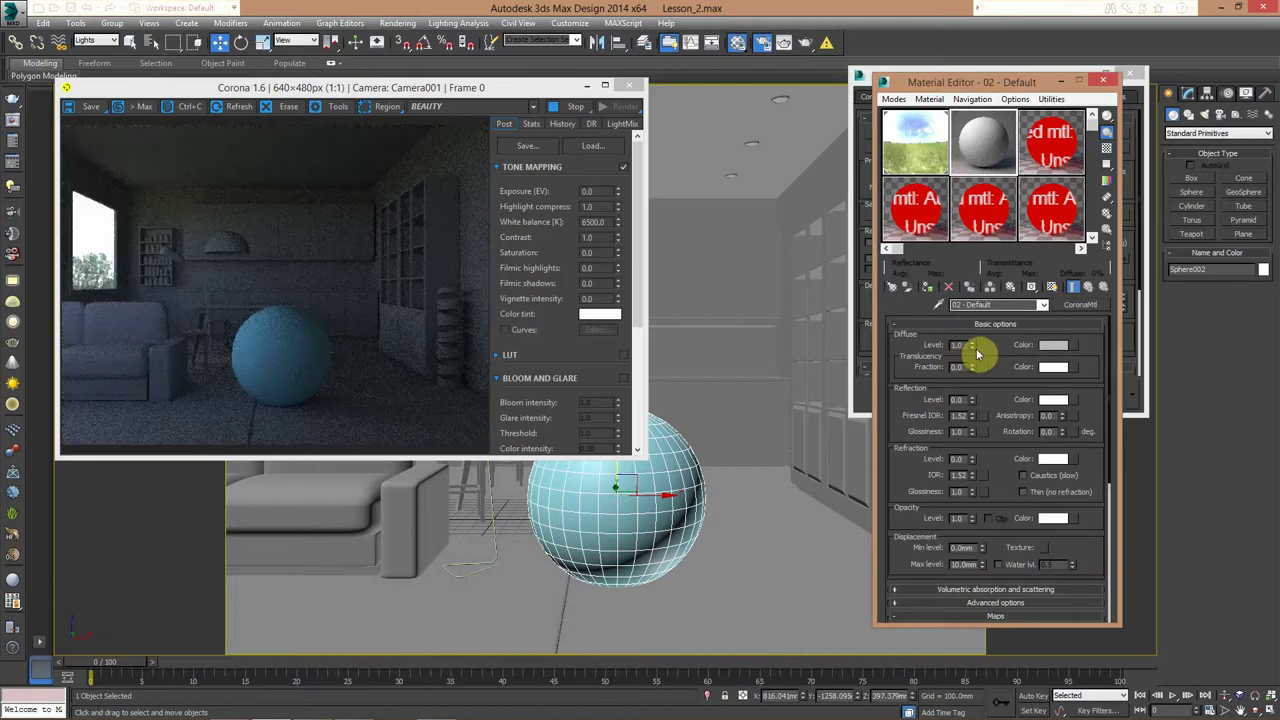
# Step: Make the material mirror-like with diffuse level 0.0, reflection level 1.0 and Fresnel IOR 550, and assign it to the sphere
pyautogui.doubleClick(957, 399)
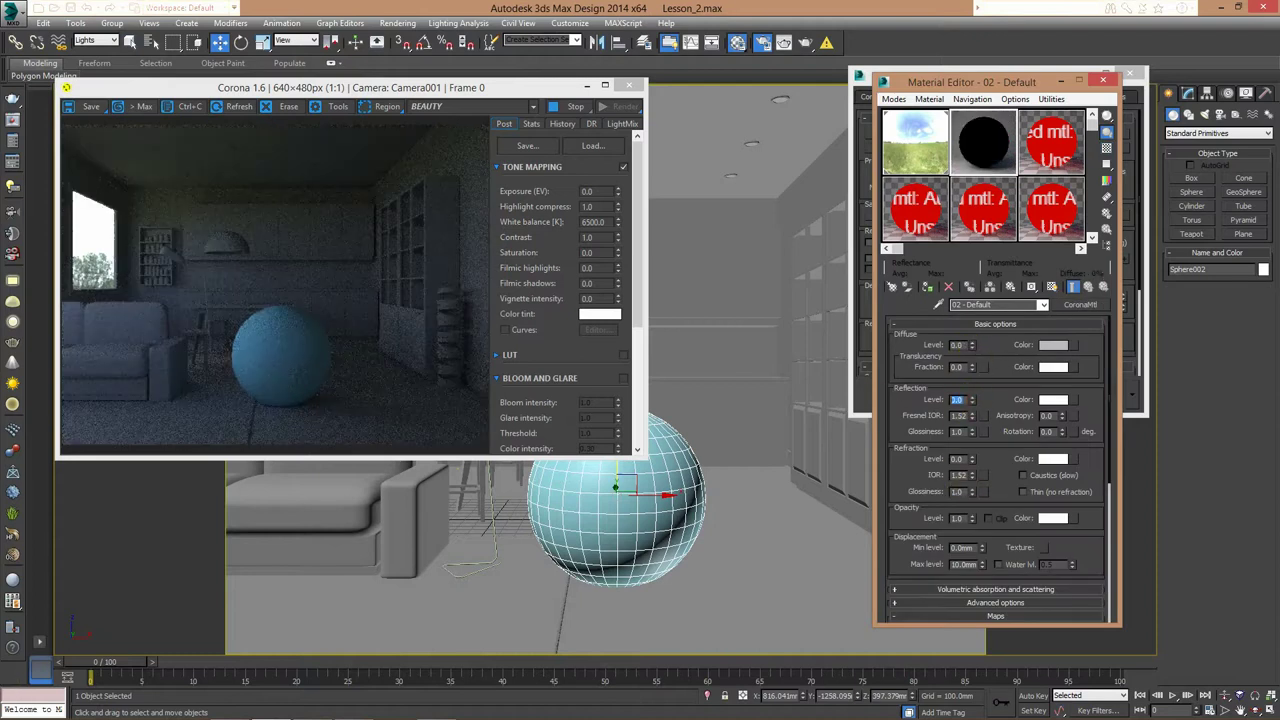
pyautogui.write('1')
pyautogui.press('Return')
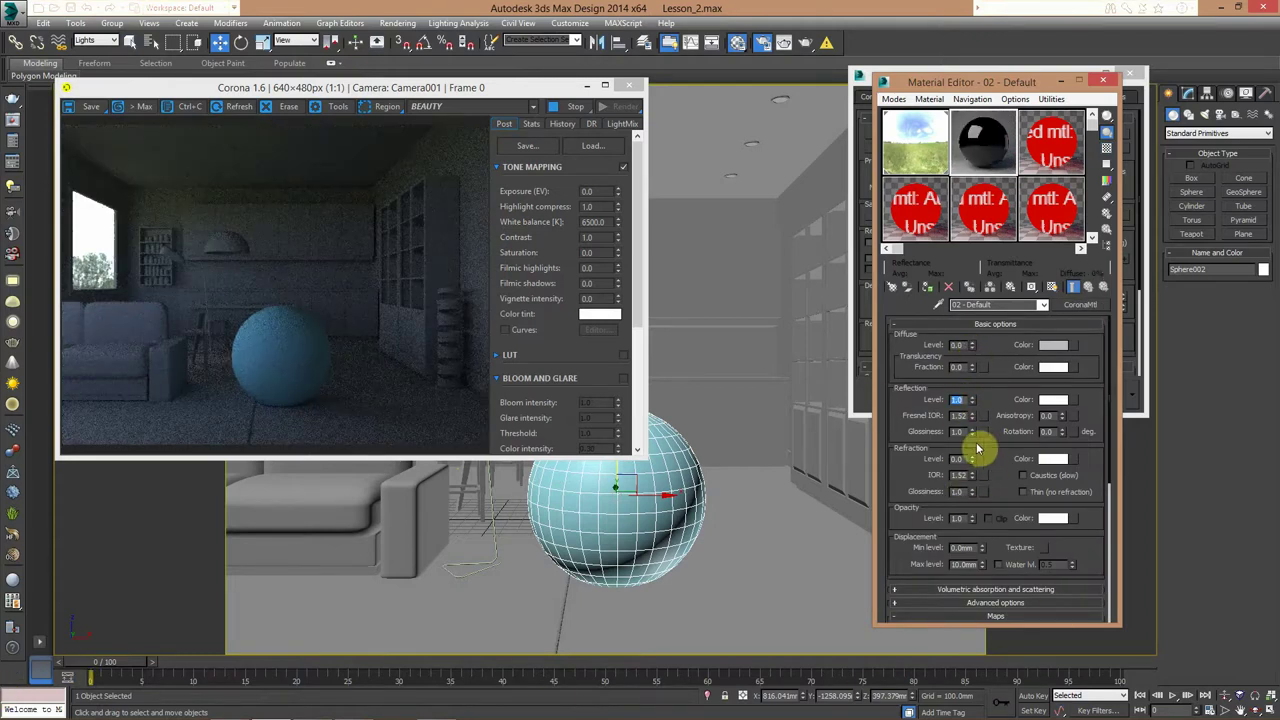
pyautogui.doubleClick(958, 415)
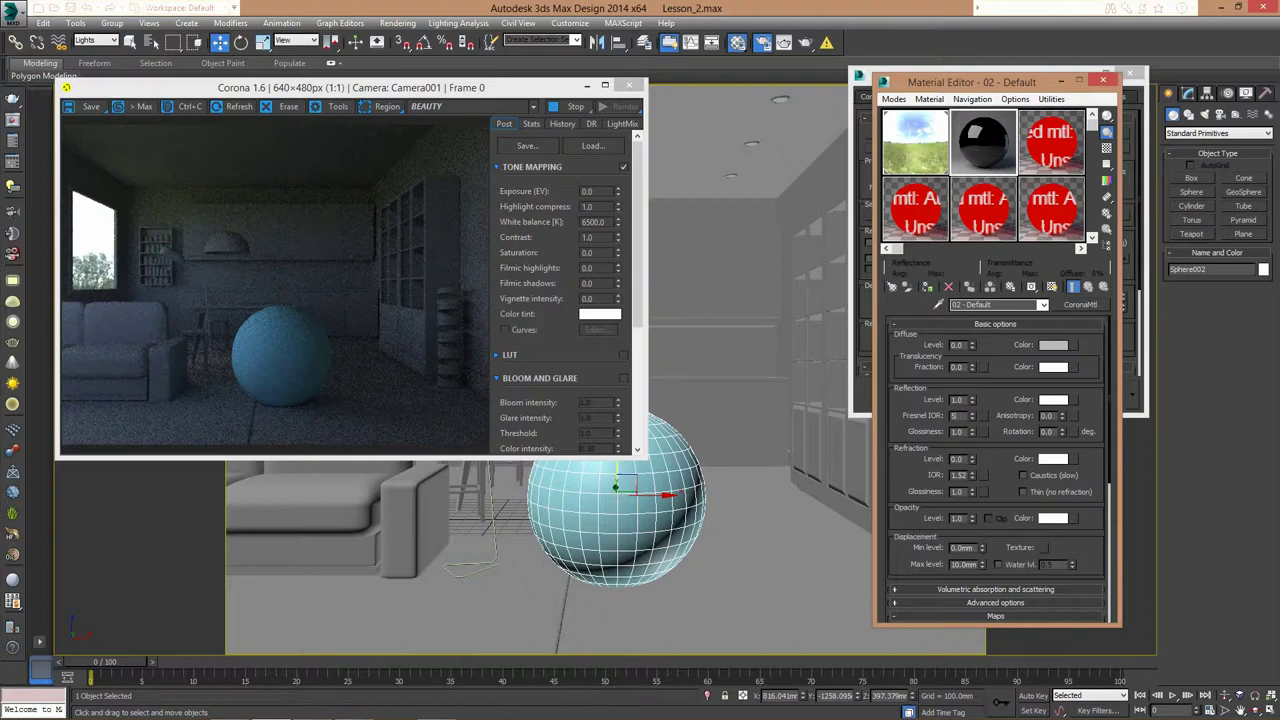
pyautogui.write('550')
pyautogui.press('Return')
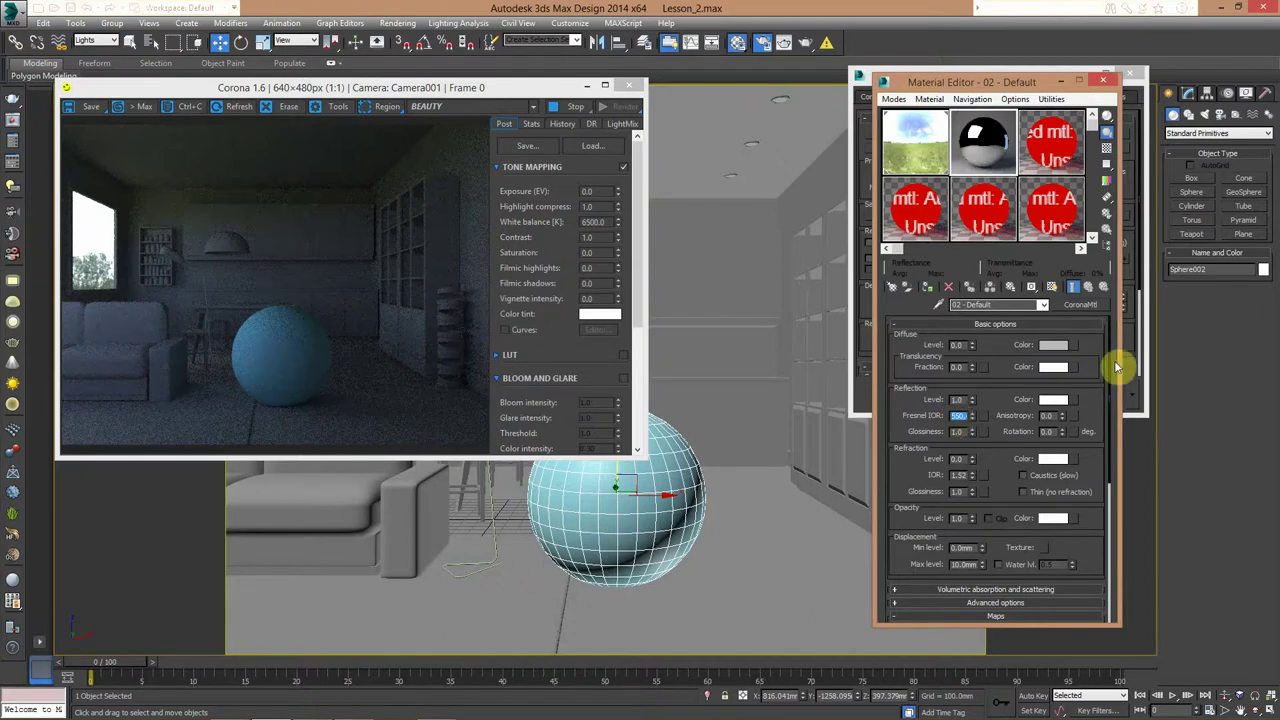
pyautogui.click(927, 286)
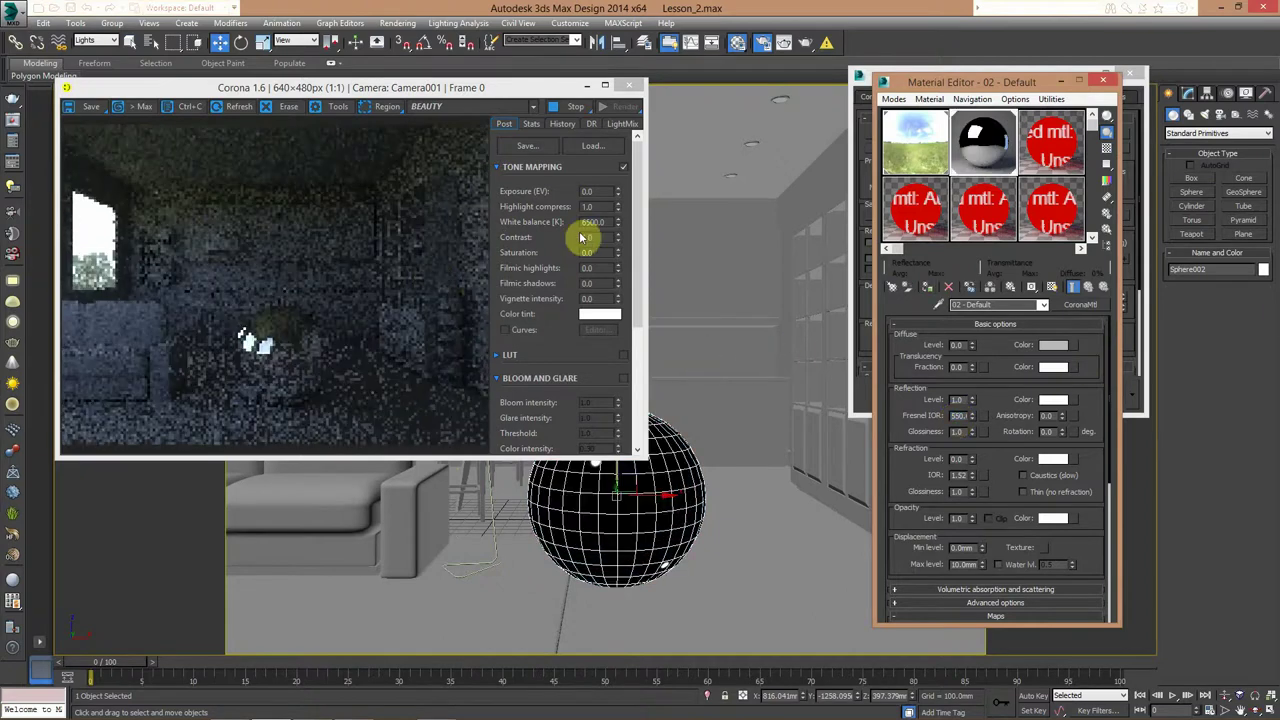
# Step: Restart the rendering in an enlarged frame buffer at 1009×757 px and clear the render region drawn around the sphere
pyautogui.click(387, 106)
pyautogui.moveTo(378, 270); pyautogui.dragTo(148, 437)
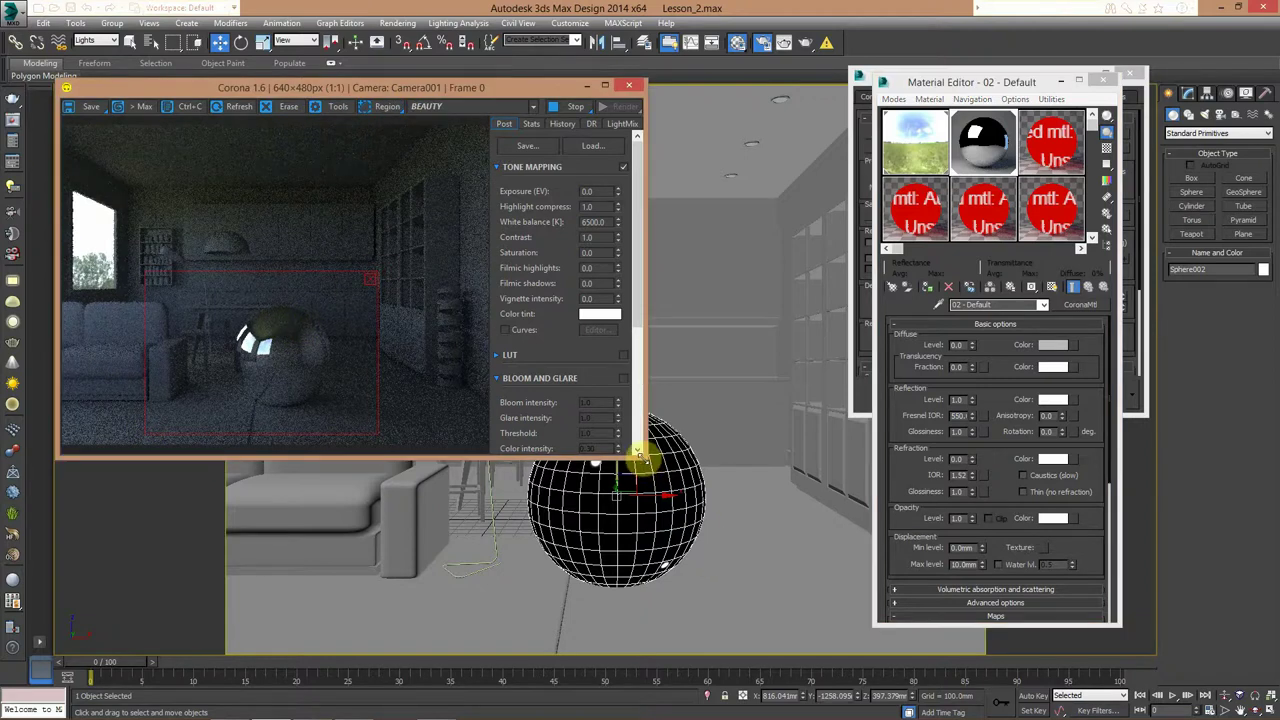
pyautogui.moveTo(637, 455); pyautogui.dragTo(887, 632)
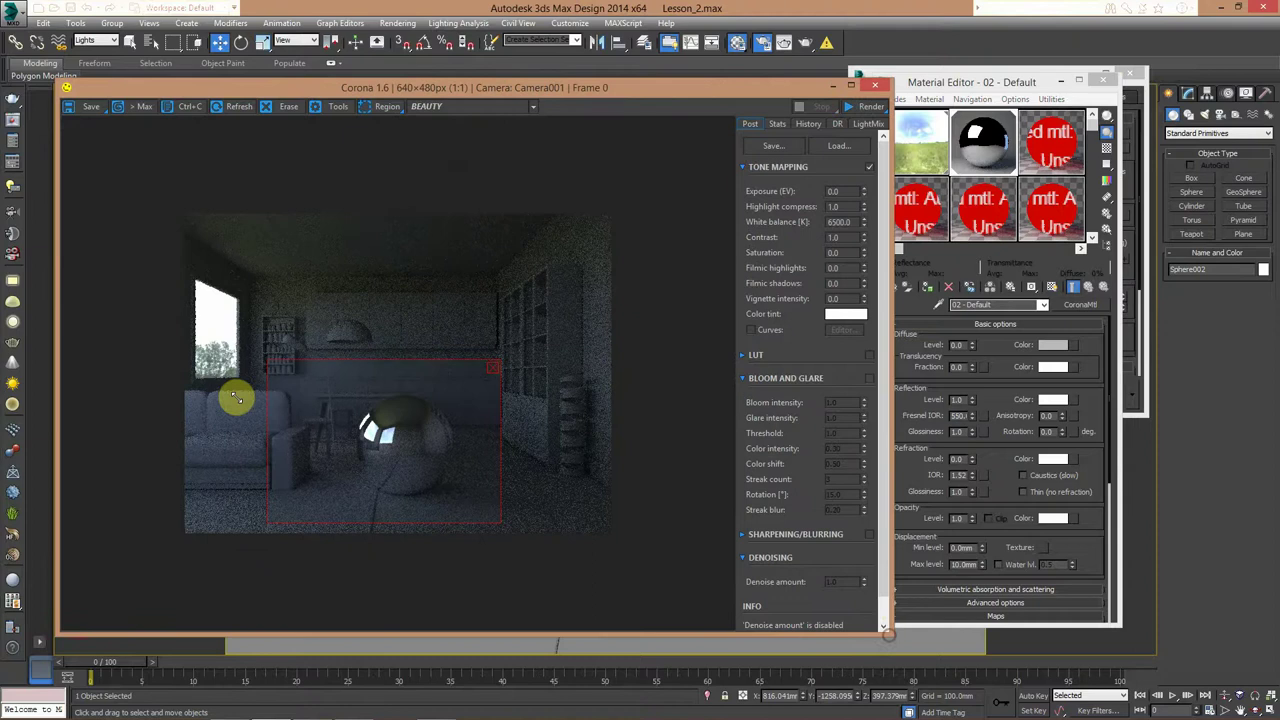
pyautogui.hotkey('shift', 'q')
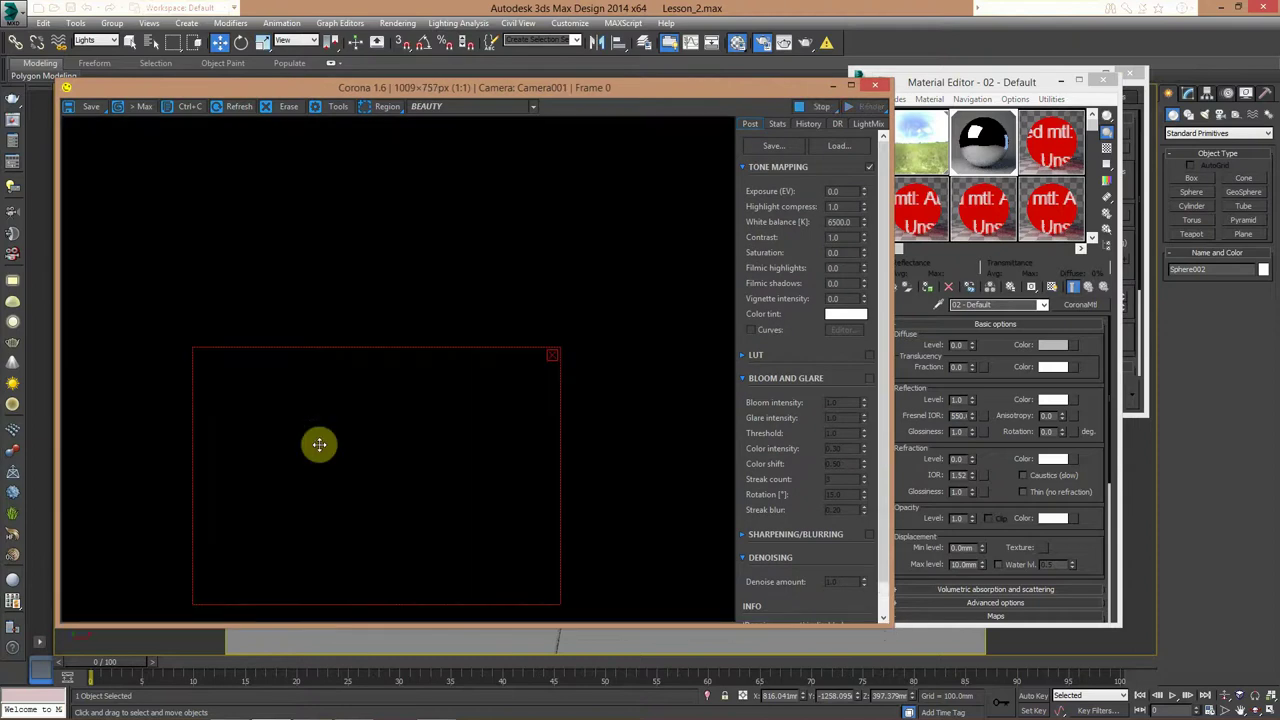
pyautogui.click(555, 360)
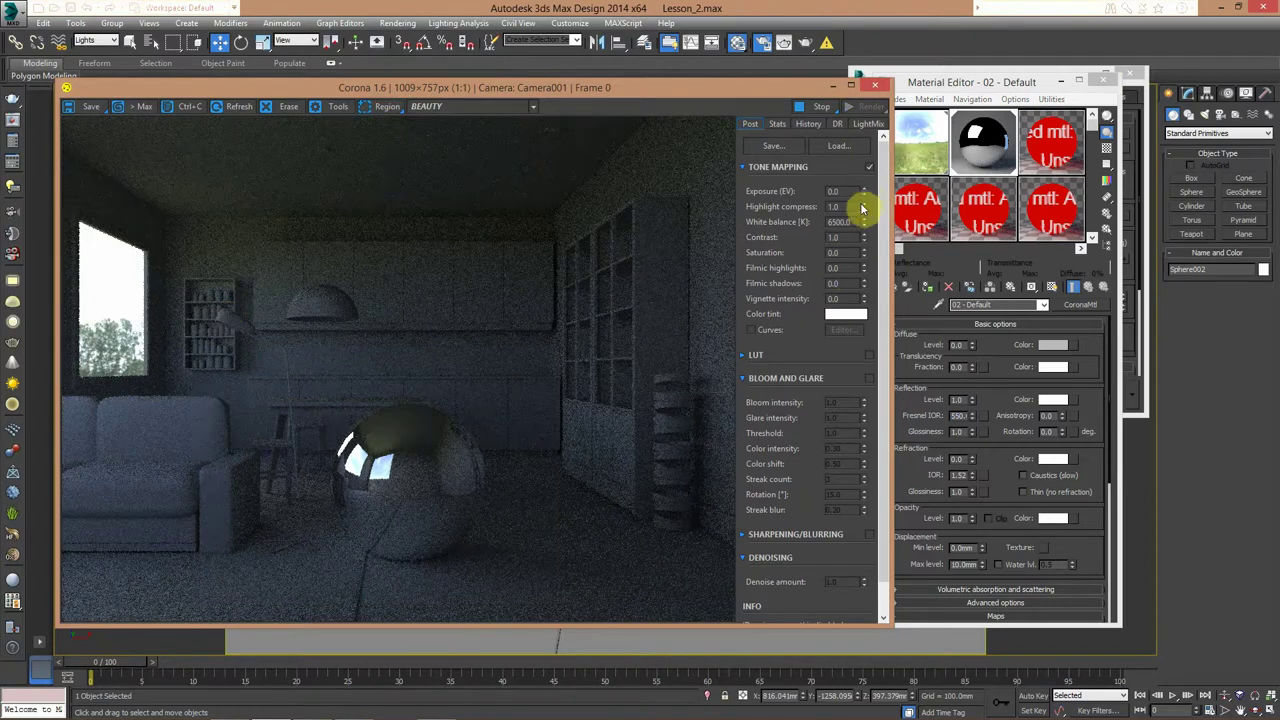
# Step: Lower the tone mapping exposure to -3.435 EV to inspect the sky and reflections, and bring it back to -0.351 EV
pyautogui.moveTo(864, 195); pyautogui.dragTo(808, 267)
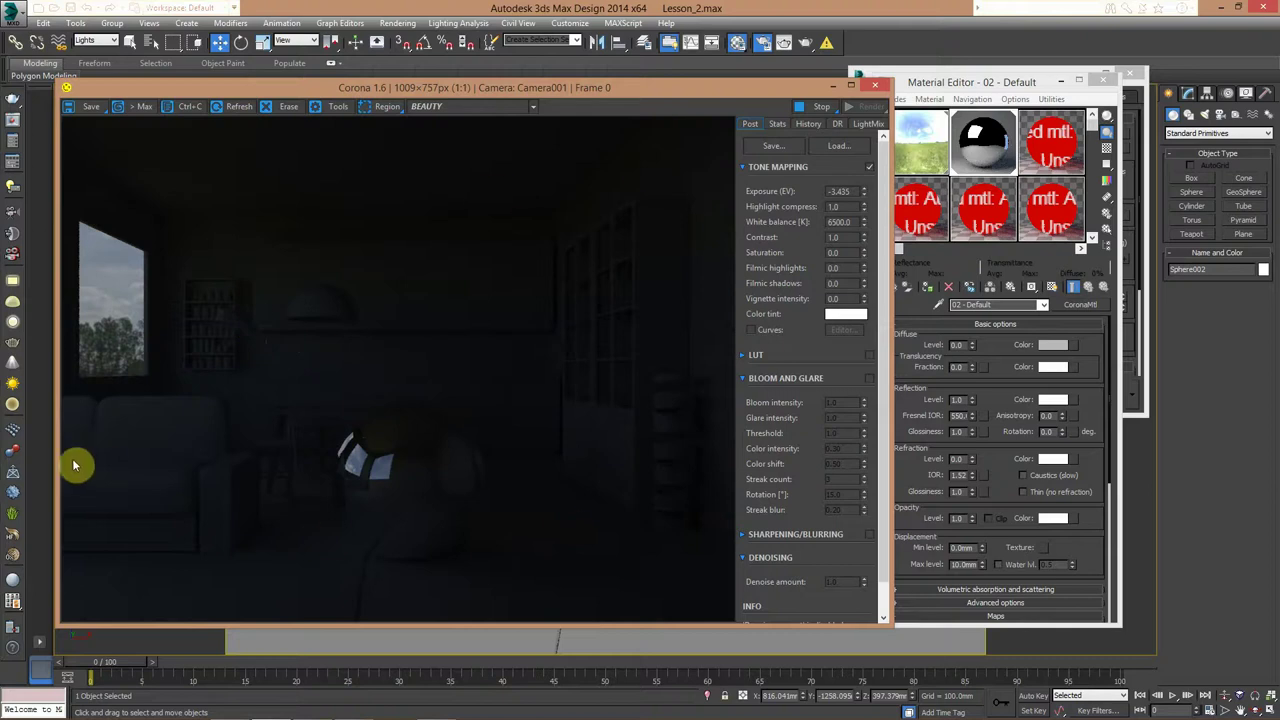
pyautogui.moveTo(865, 197); pyautogui.dragTo(814, 503)
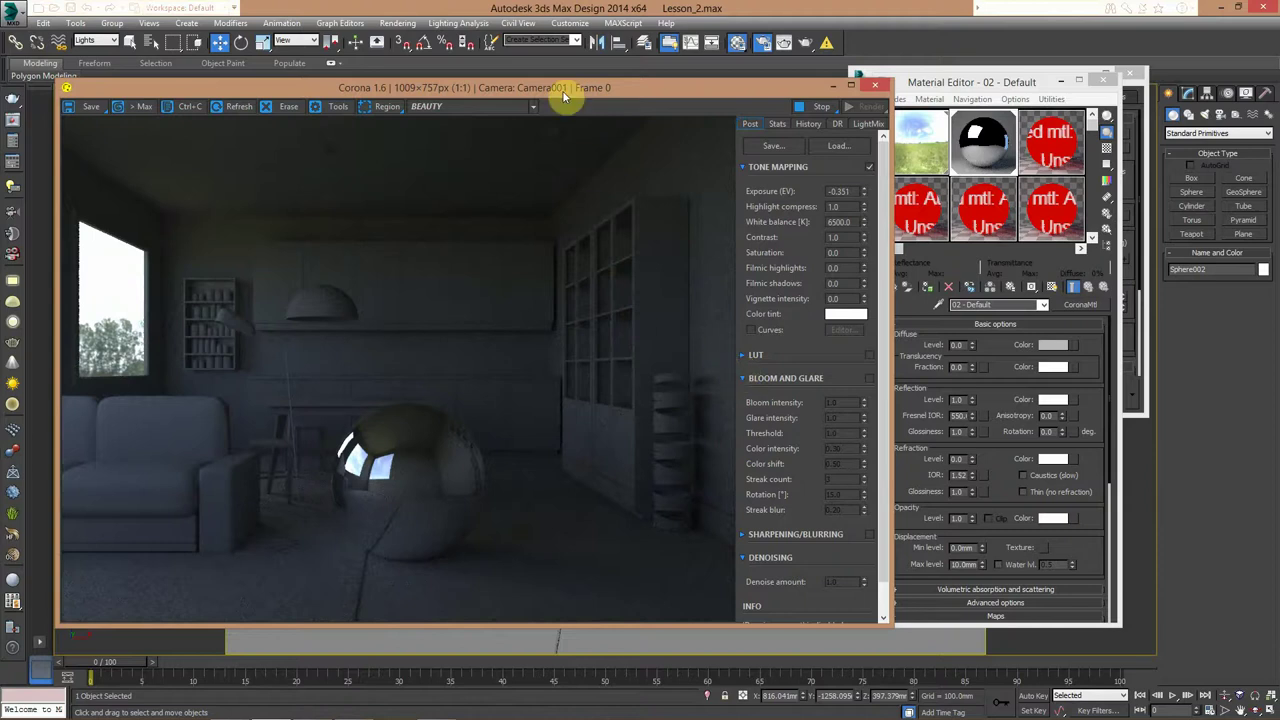
pyautogui.moveTo(564, 88); pyautogui.dragTo(600, 74)
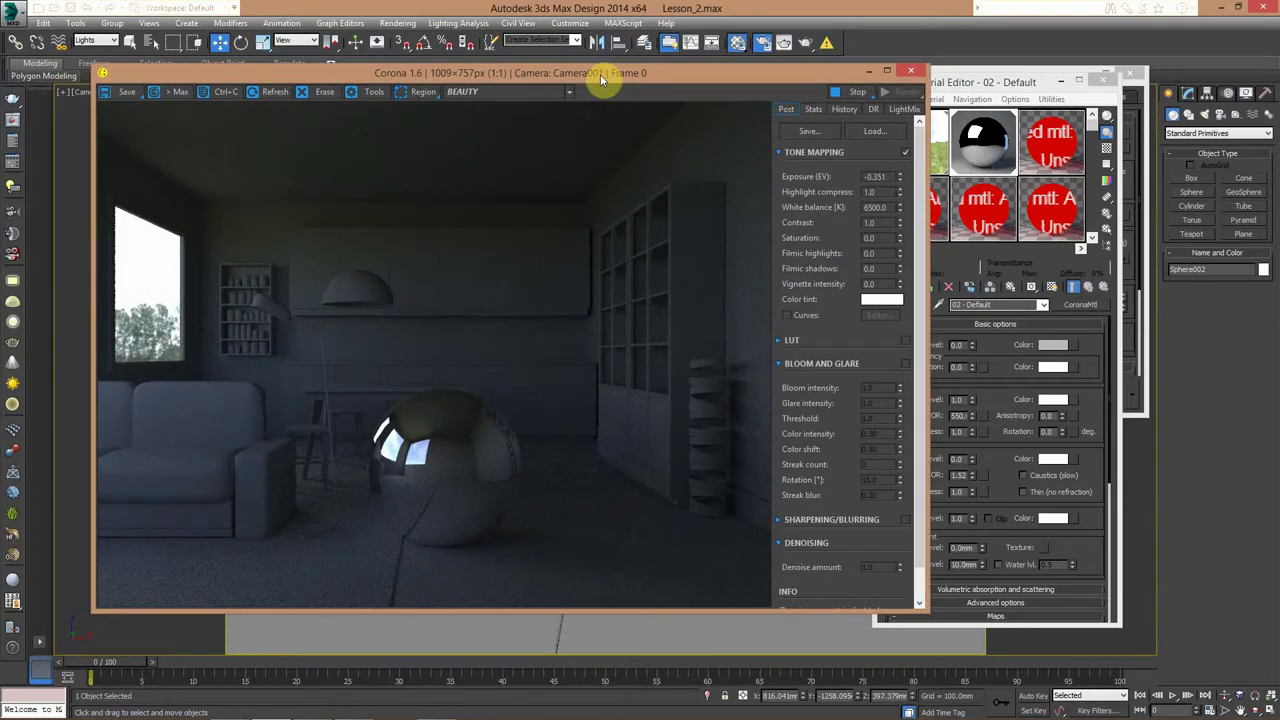